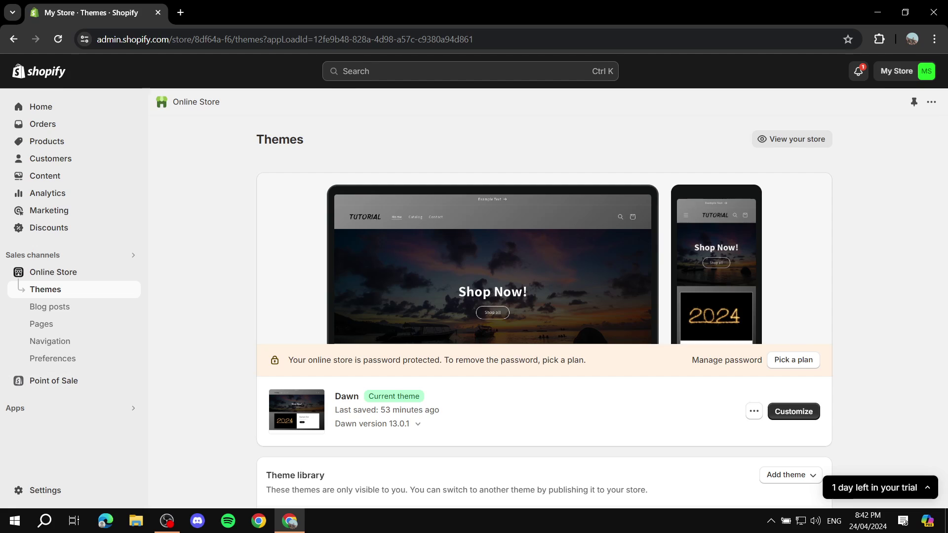
Step: Open the Shopify App Store from the store admin's recommended apps
left_click(15, 407)
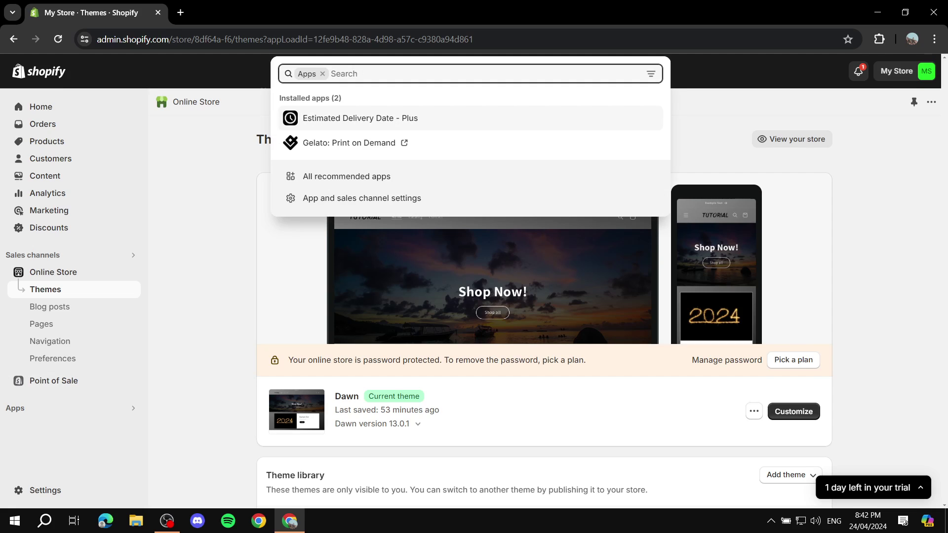
left_click(346, 176)
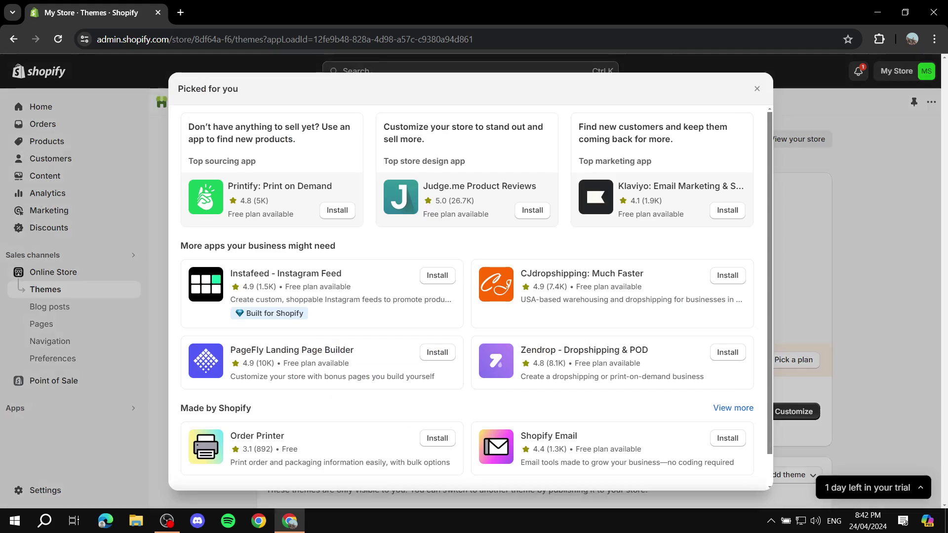
scroll(469, 296, "down", 1)
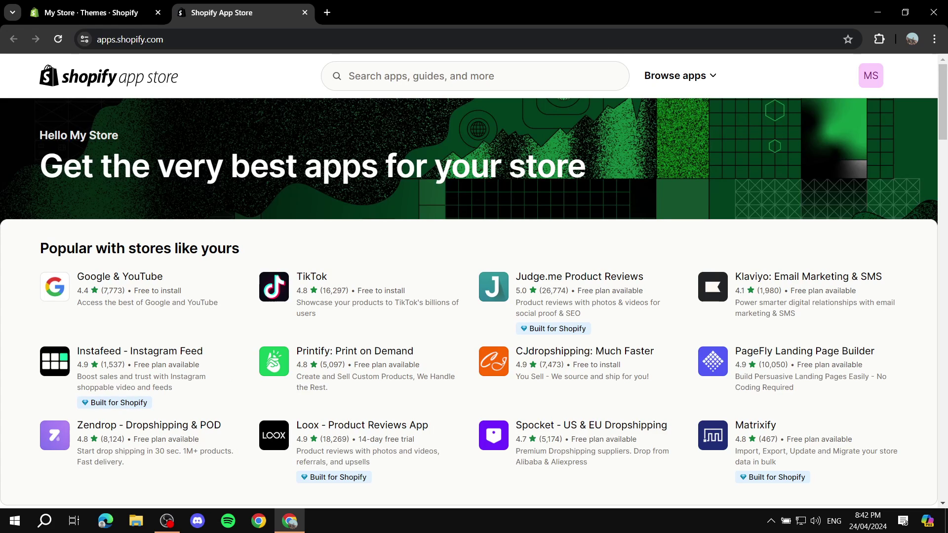
Step: Search the app store for Jubilee and open the Beauty Dropshipping App POD DS listing
left_click(349, 76)
key("Return")
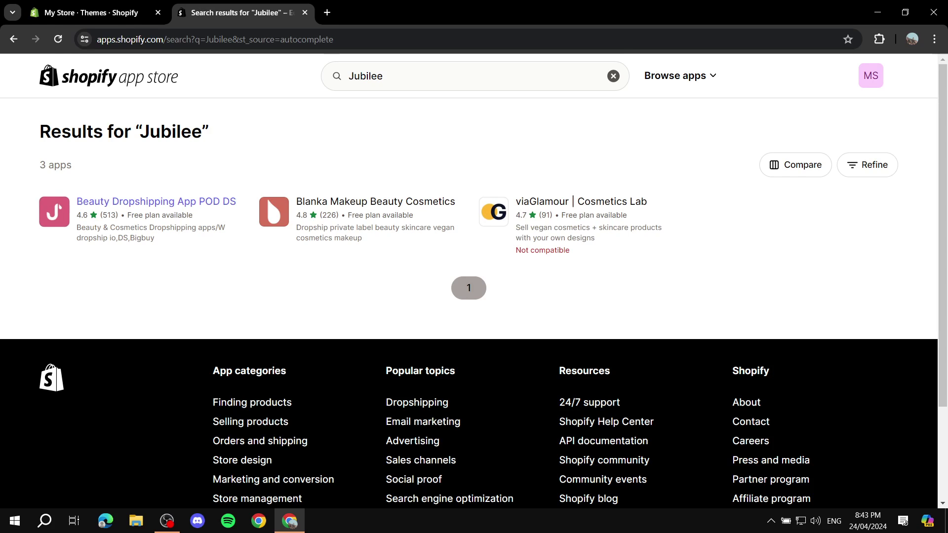
left_click(158, 202)
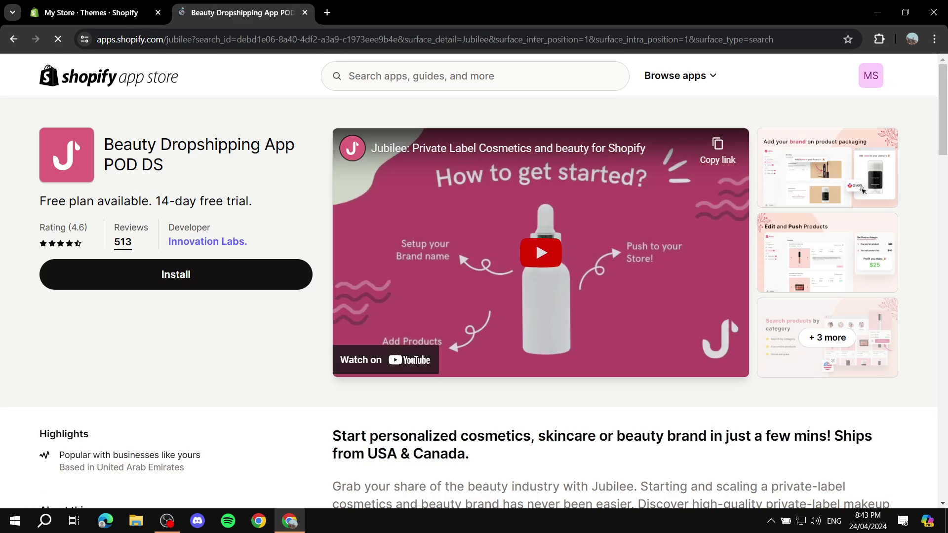
Step: Examine the app listing's developer, description, shipping origin and dropshipping sourcing locations
left_click_drag(168, 241, 247, 241)
left_click(254, 242)
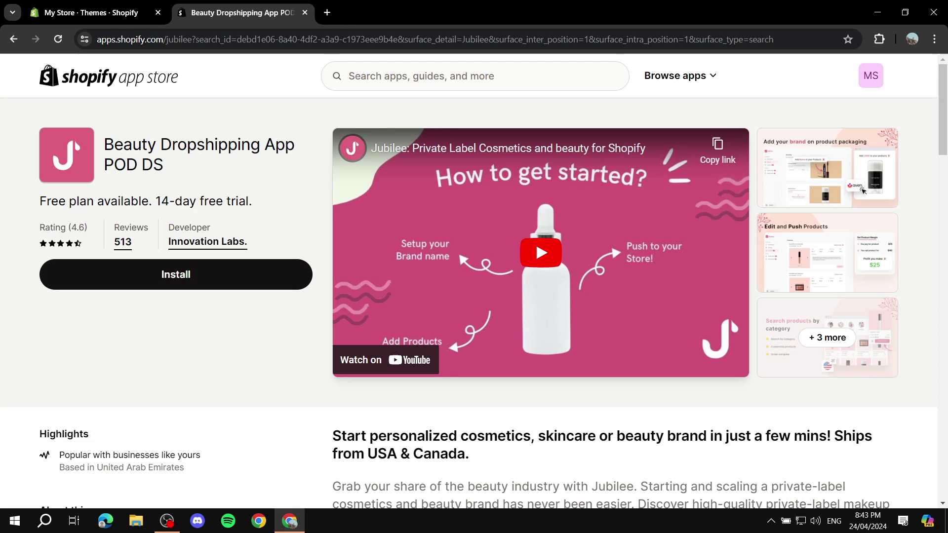
scroll(474, 301, "down", 4)
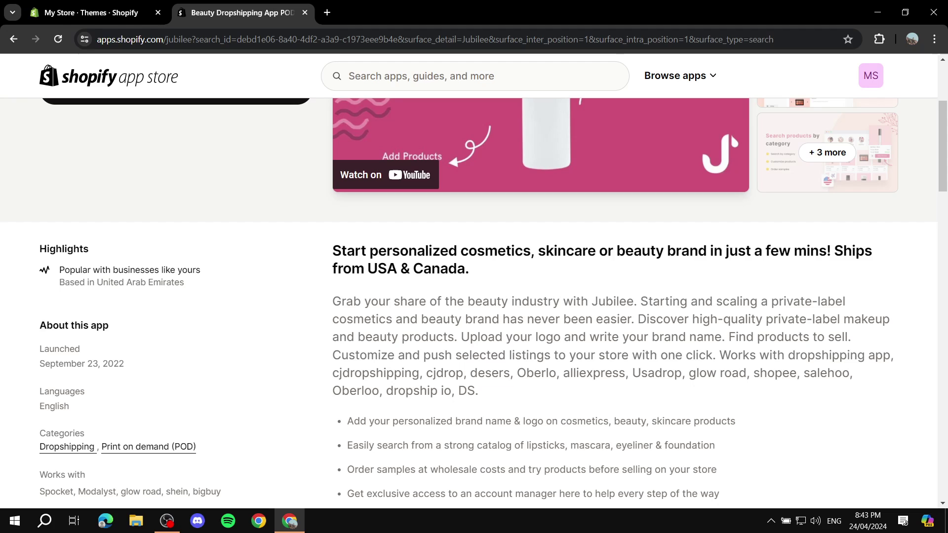
scroll(474, 301, "down", 1)
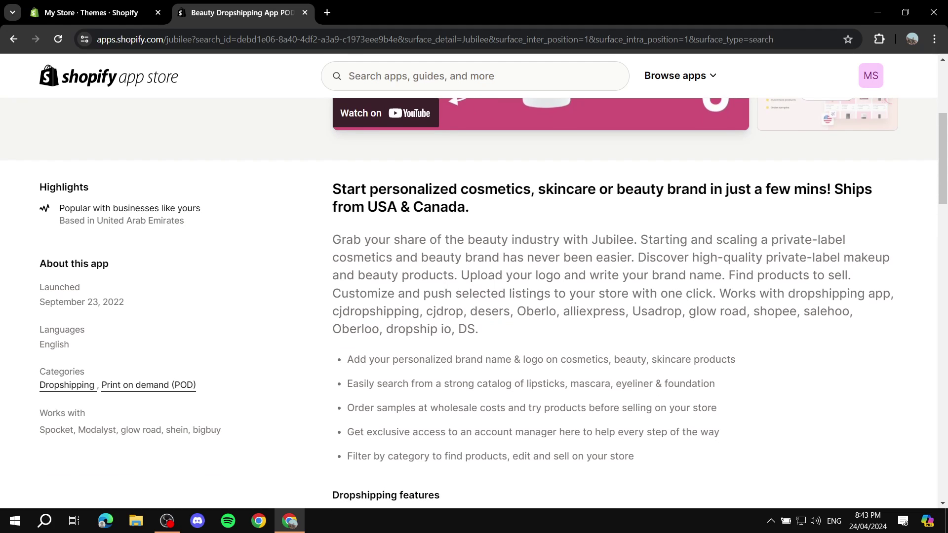
left_click_drag(333, 189, 469, 207)
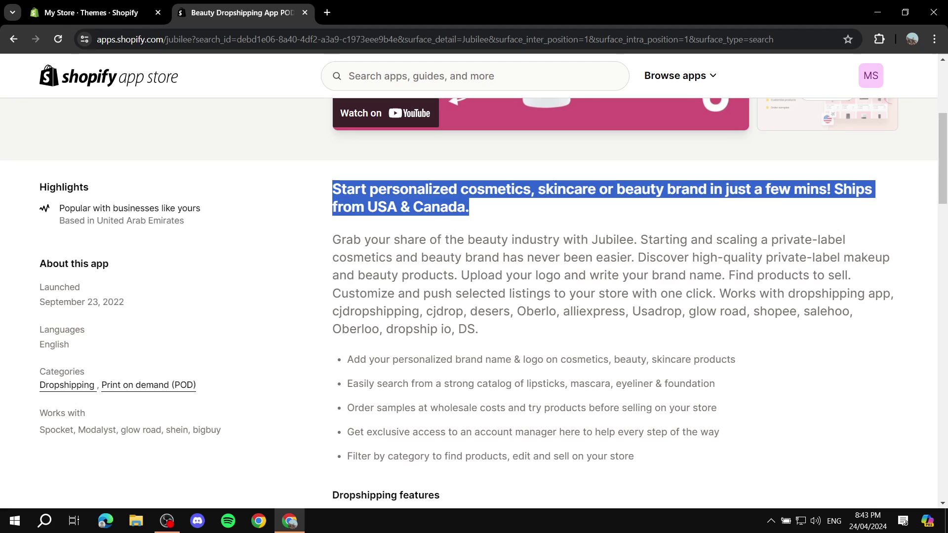
left_click(469, 207)
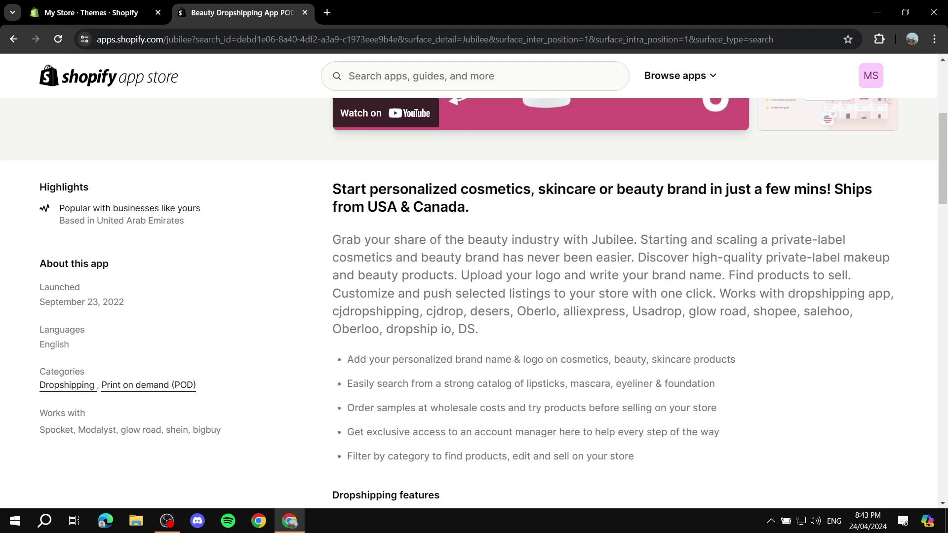
left_click_drag(834, 189, 469, 208)
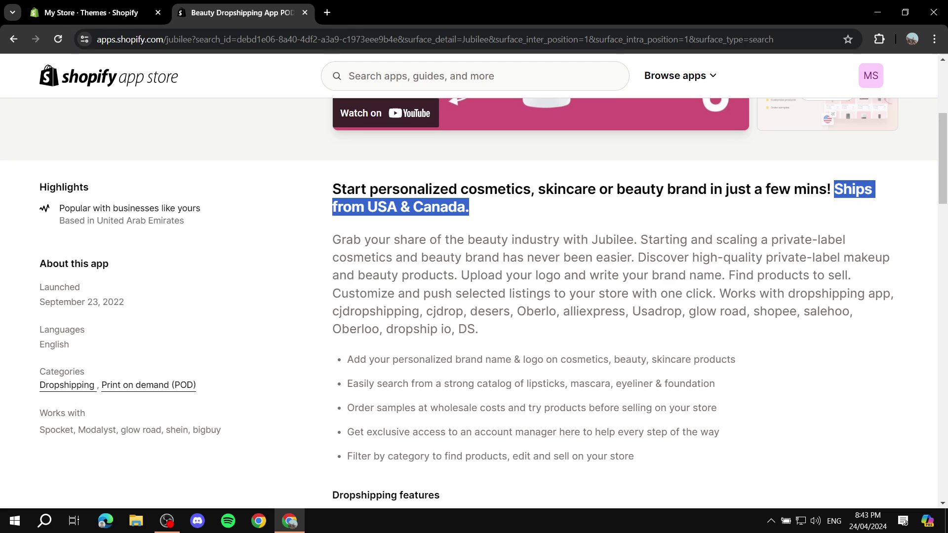
scroll(474, 296, "down", 3)
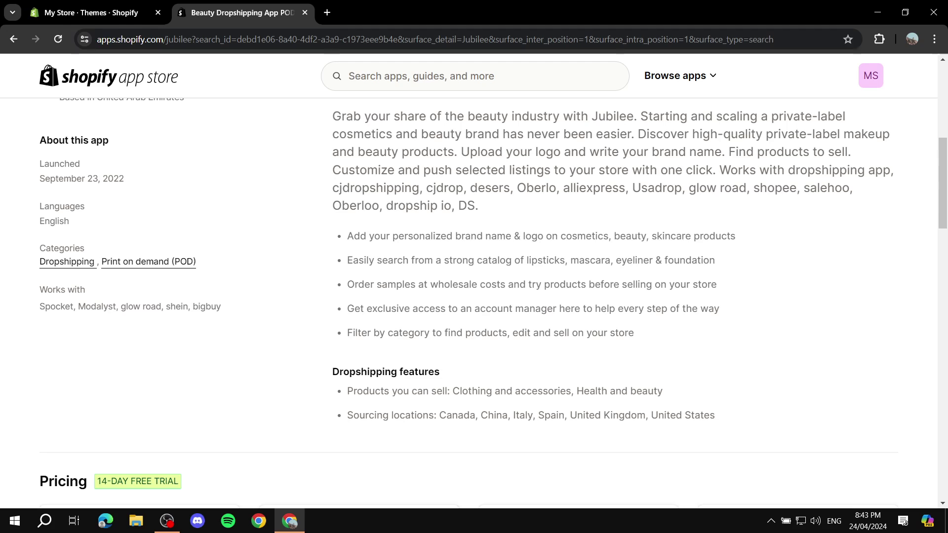
triple_click(531, 415)
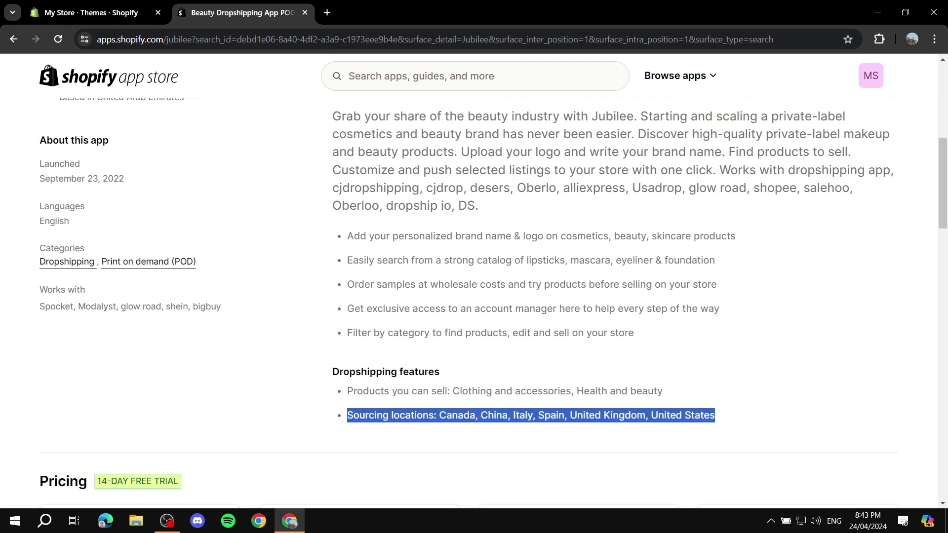
scroll(474, 296, "up", 3)
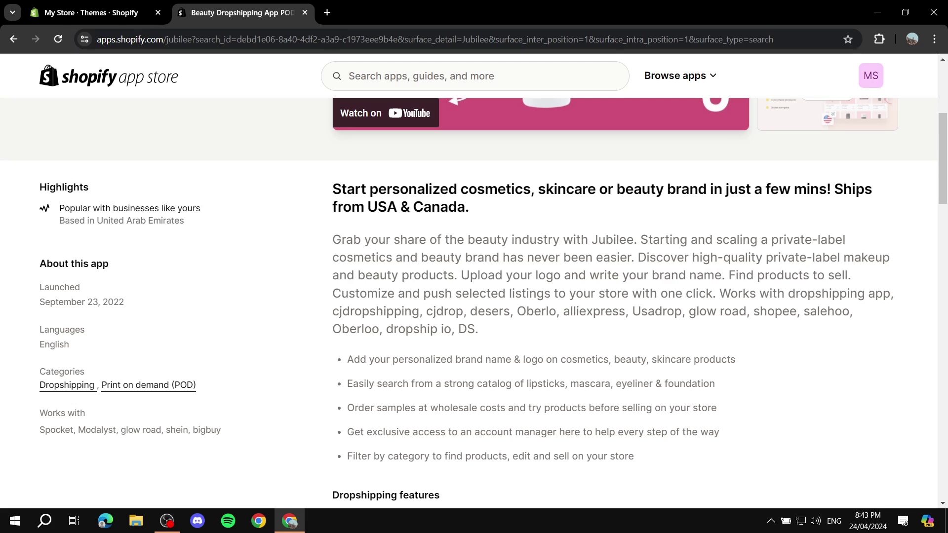
Step: Compare the Free, Starter, Pro and Empire pricing plans and their product allowances
scroll(474, 297, "down", 5)
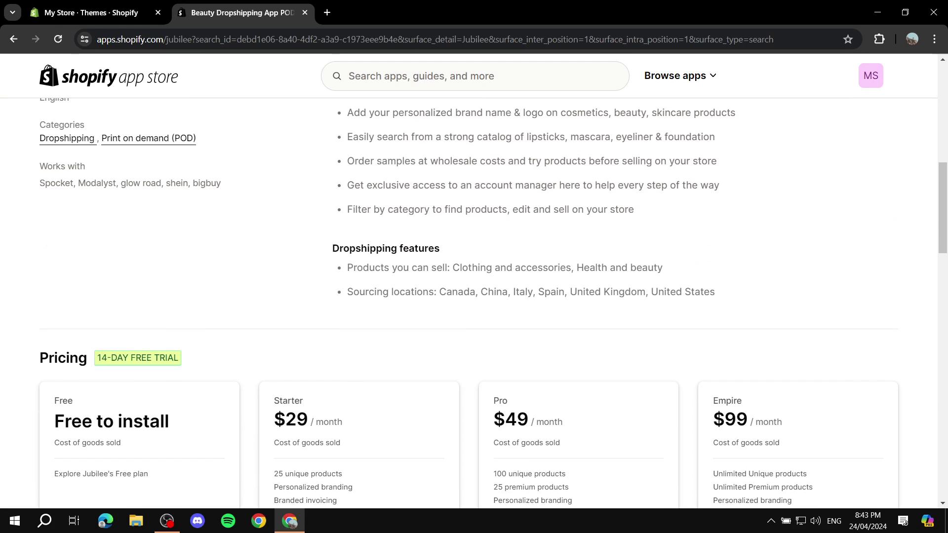
scroll(474, 296, "down", 2)
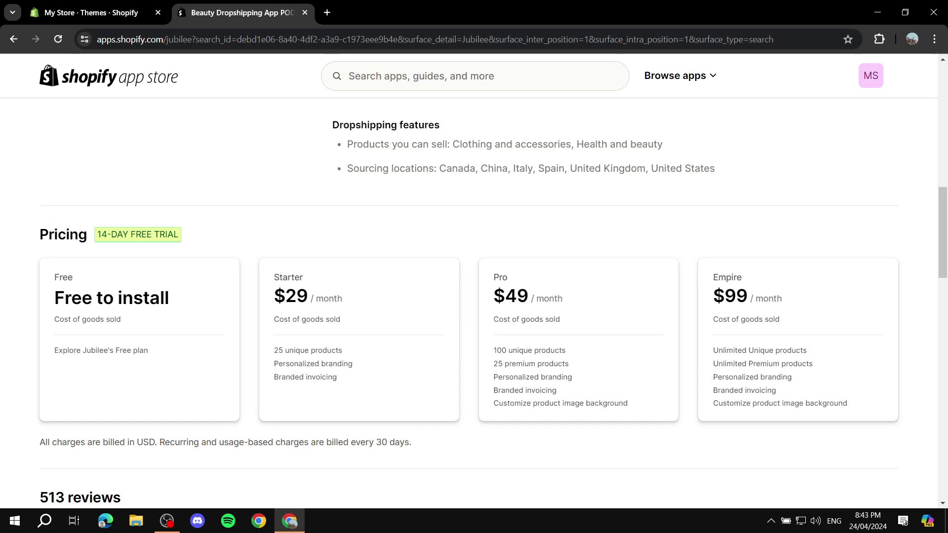
triple_click(111, 297)
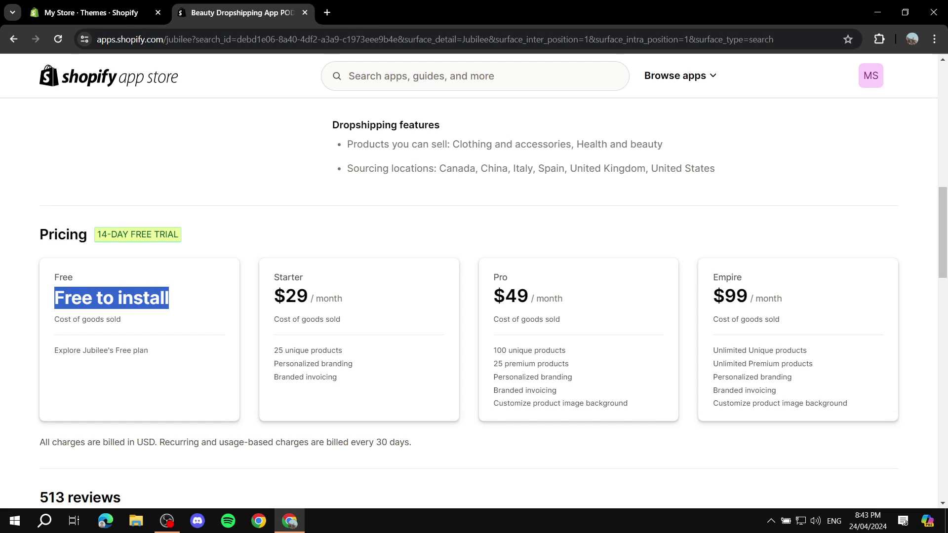
left_click(111, 298)
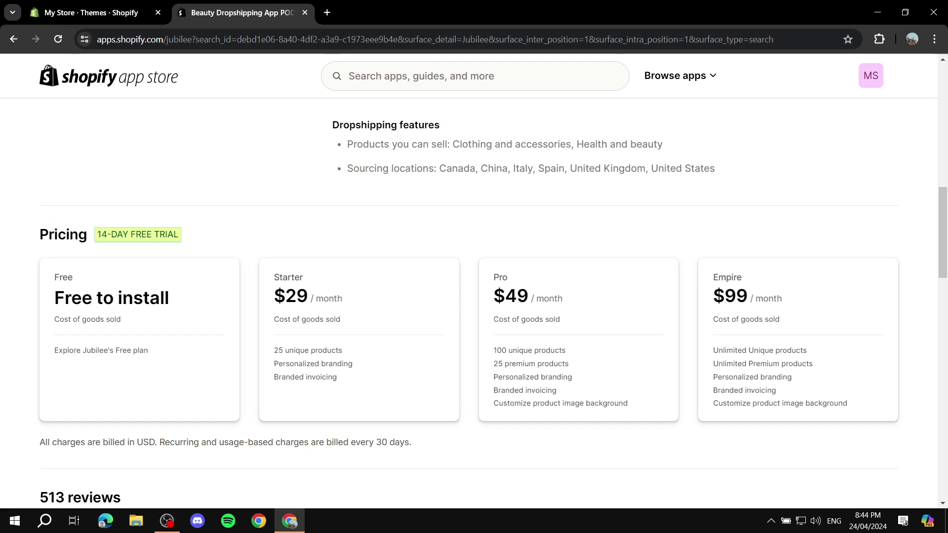
triple_click(510, 296)
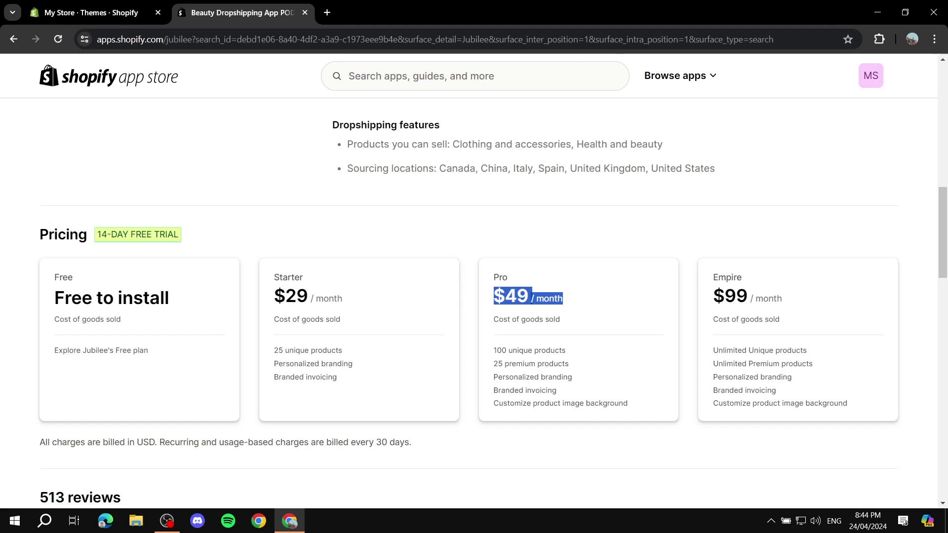
triple_click(730, 296)
left_click(730, 296)
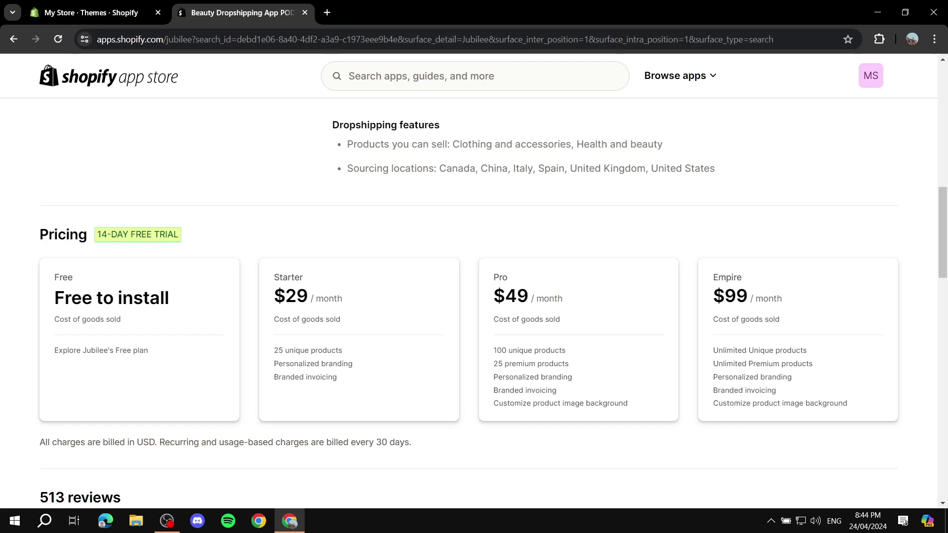
left_click_drag(847, 403, 275, 350)
left_click(274, 350)
scroll(474, 303, "up", 1)
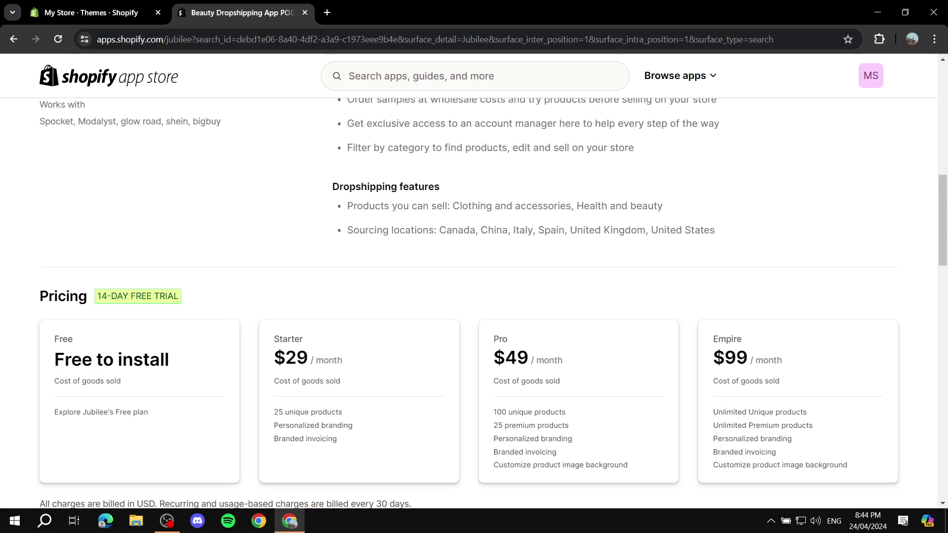
scroll(474, 303, "down", 1)
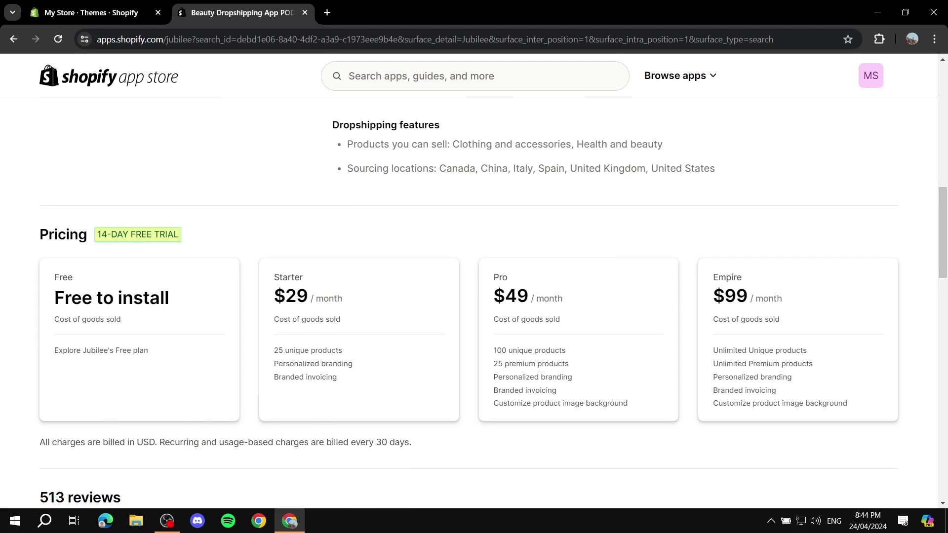
left_click_drag(274, 350, 342, 350)
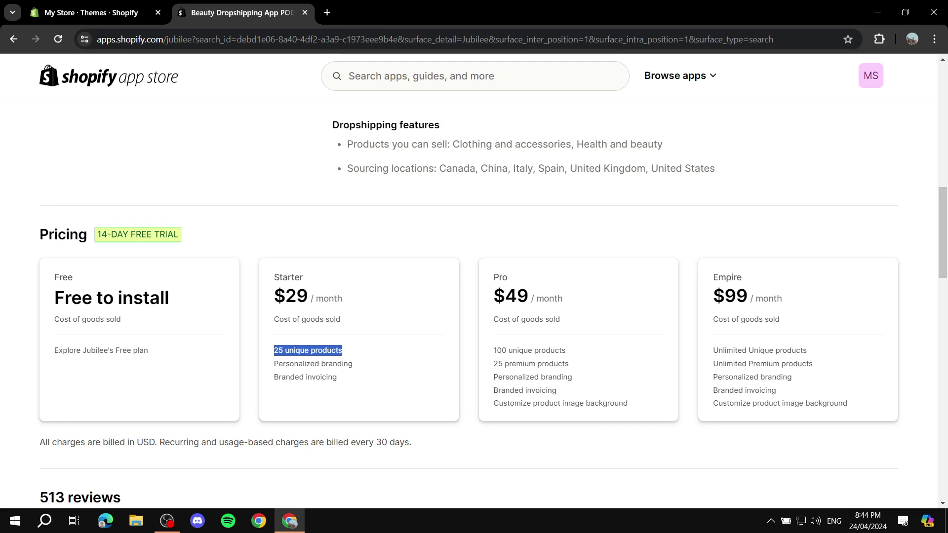
left_click_drag(493, 350, 565, 350)
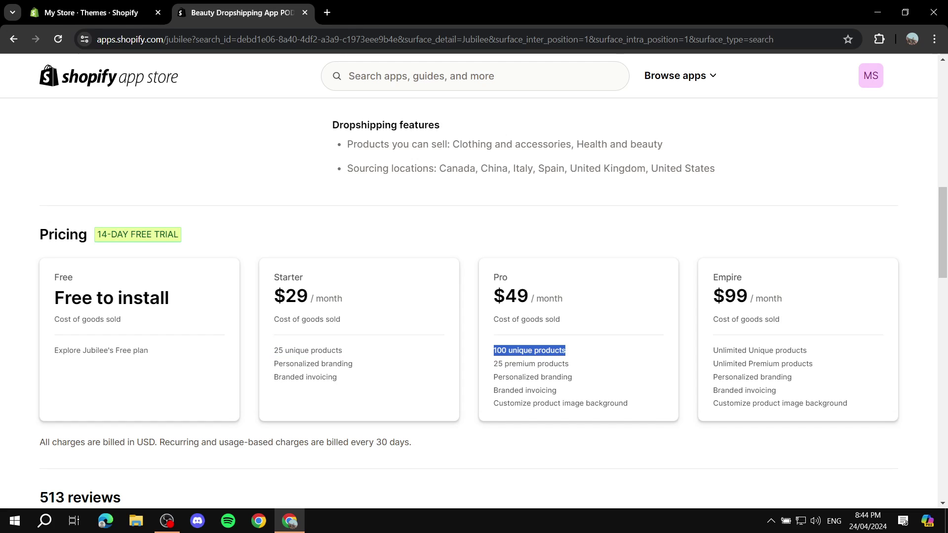
left_click_drag(713, 350, 806, 350)
left_click(807, 350)
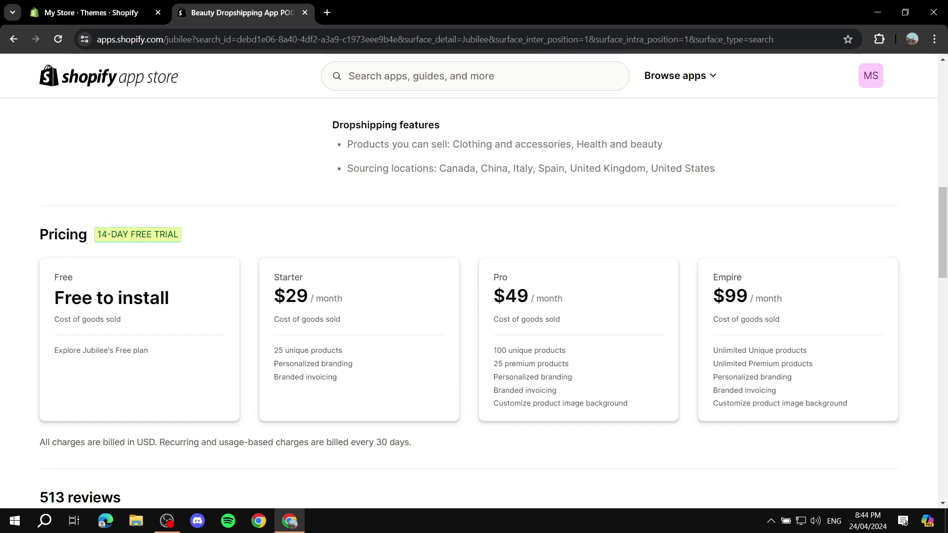
Step: Install the Beauty Dropshipping App POD DS on the store, approving its requested data access
scroll(469, 303, "up", 12)
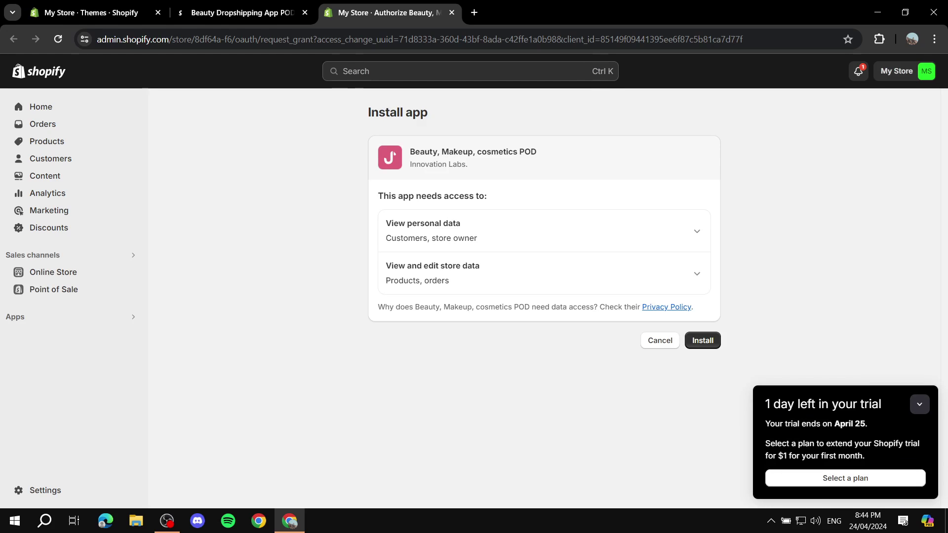
left_click(703, 341)
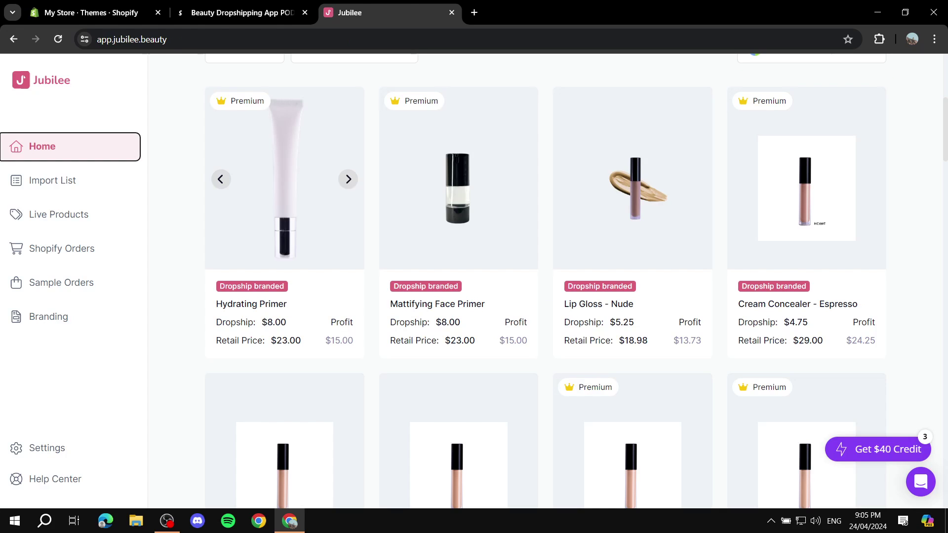
Step: Close the browser tab with the app store listing and return to the Jubilee app
left_click(91, 12)
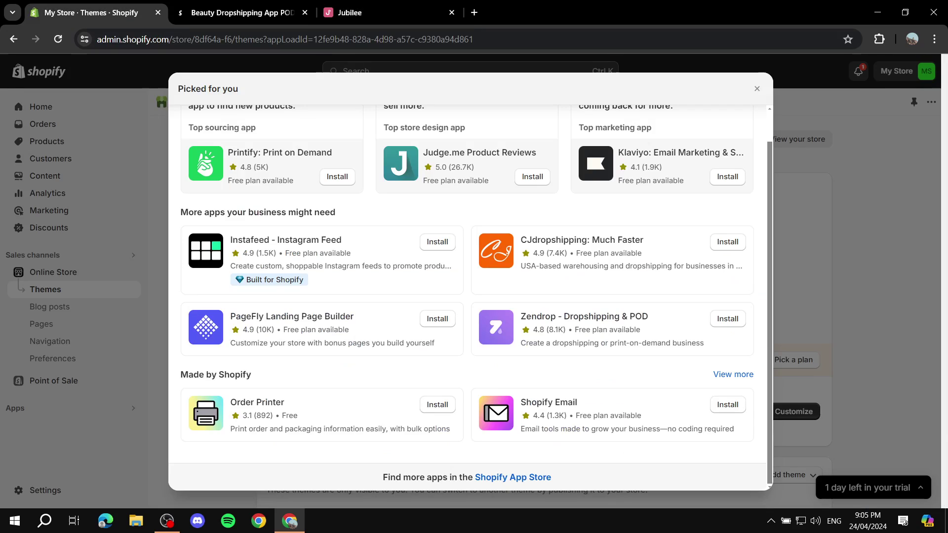
left_click(242, 13)
key("ctrl+w")
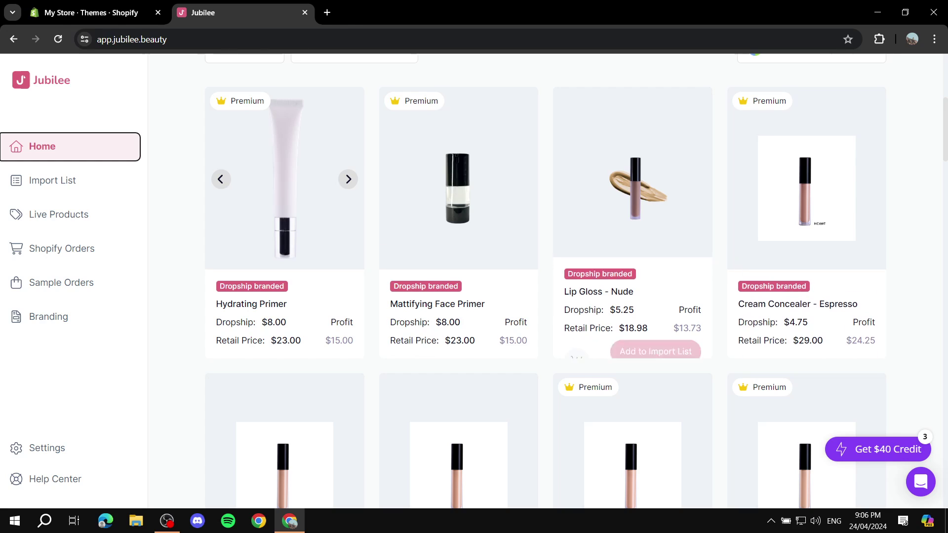
Step: Browse Jubilee's product catalog, checking the available cosmetics with their dropship costs, retail prices and profits
scroll(546, 281, "up", 1)
scroll(546, 281, "down", 1)
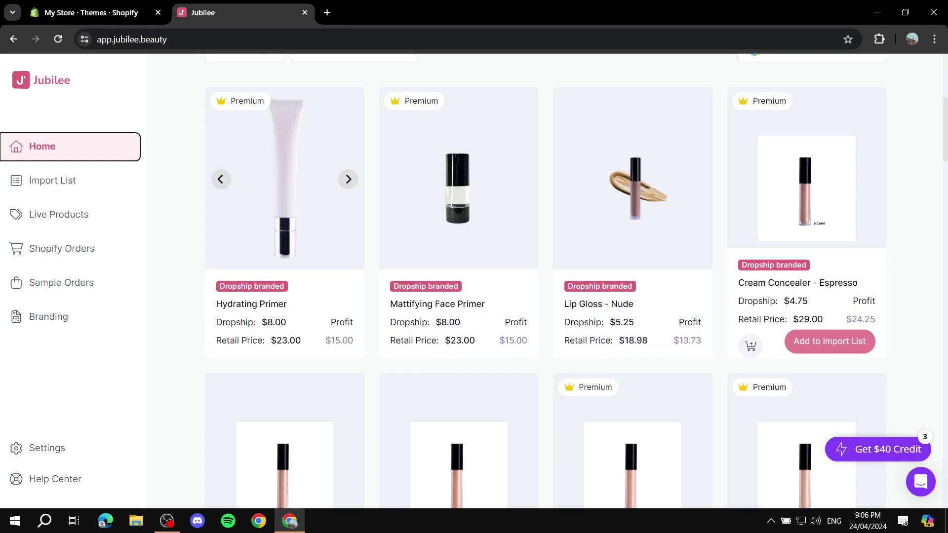
scroll(807, 297, "down", 4)
scroll(632, 296, "down", 5)
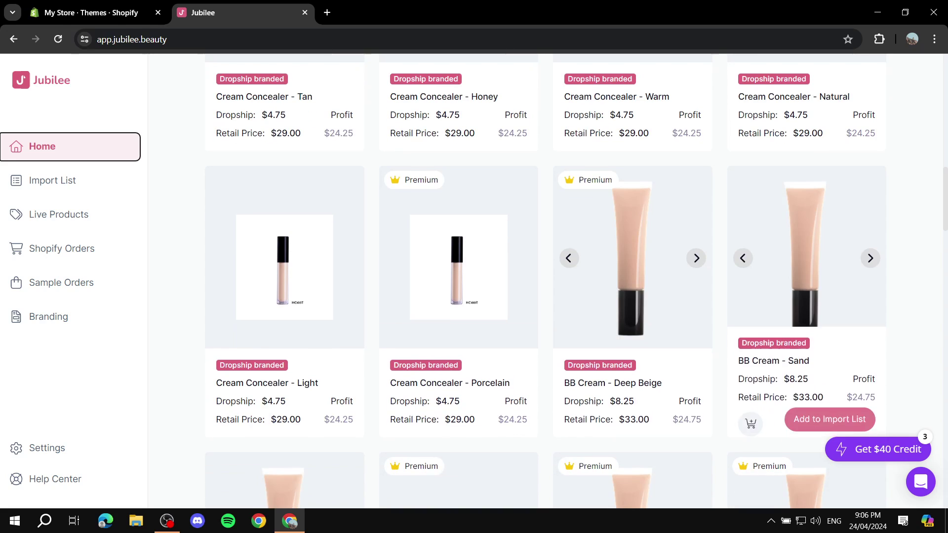
scroll(631, 345, "down", 4)
scroll(632, 246, "down", 11)
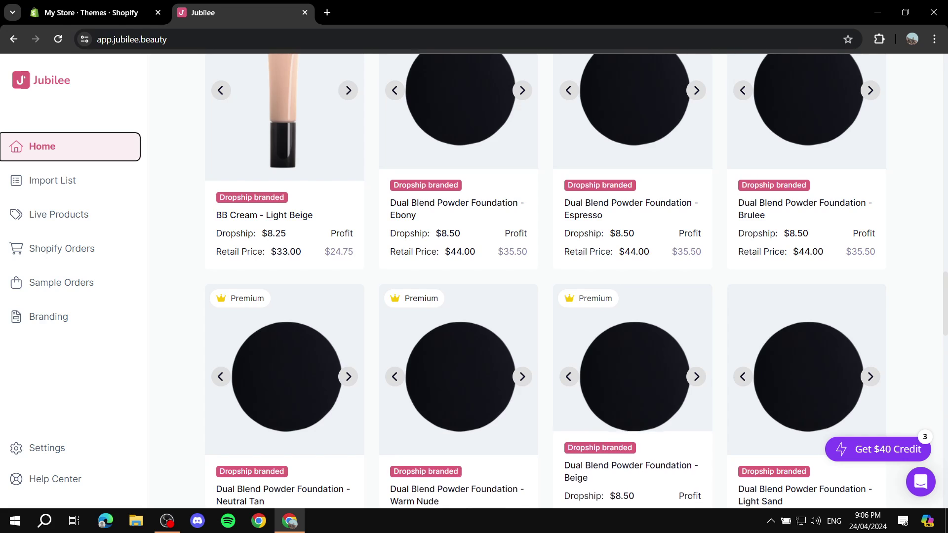
scroll(632, 395, "down", 4)
scroll(632, 345, "down", 3)
scroll(632, 345, "up", 3)
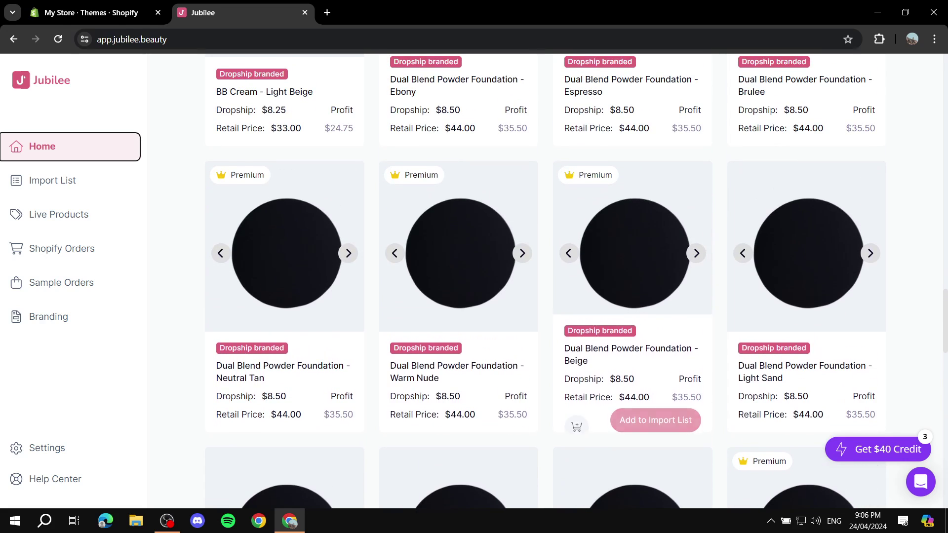
scroll(459, 346, "up", 6)
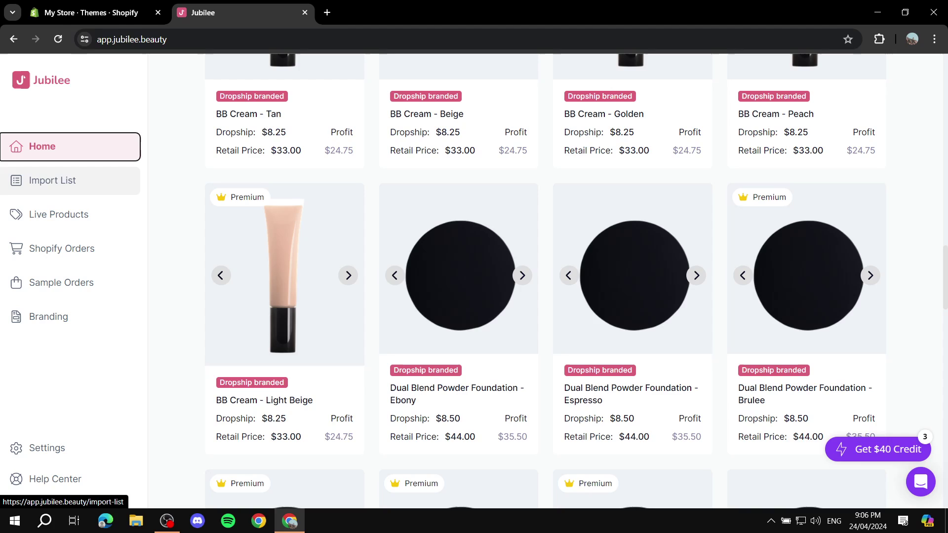
Step: Open Jubilee's import list
left_click(52, 180)
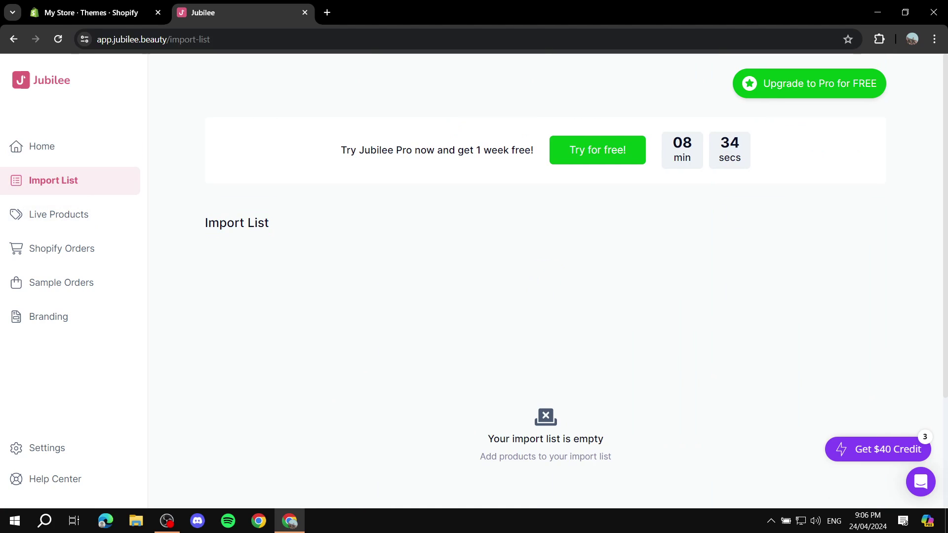
Step: View the store's live products and sample orders in Jubilee
left_click(60, 214)
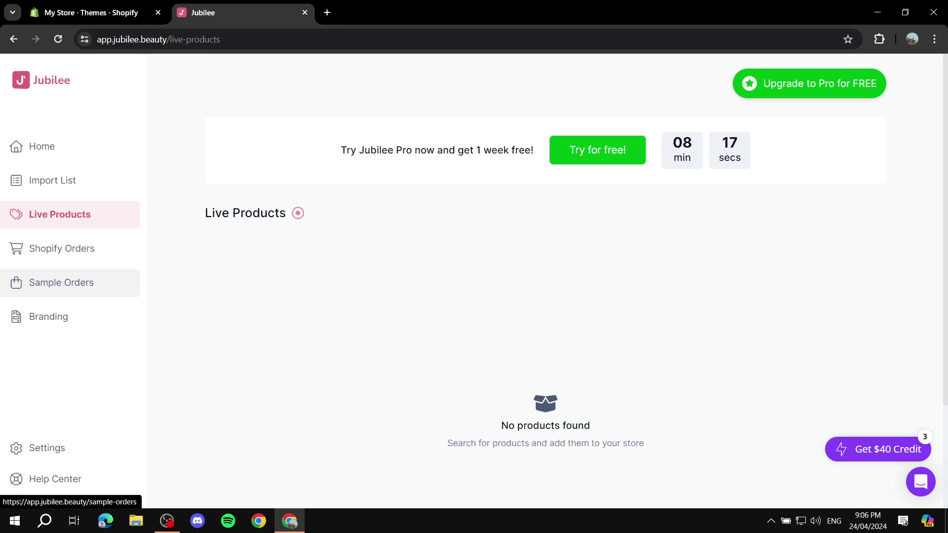
left_click(62, 283)
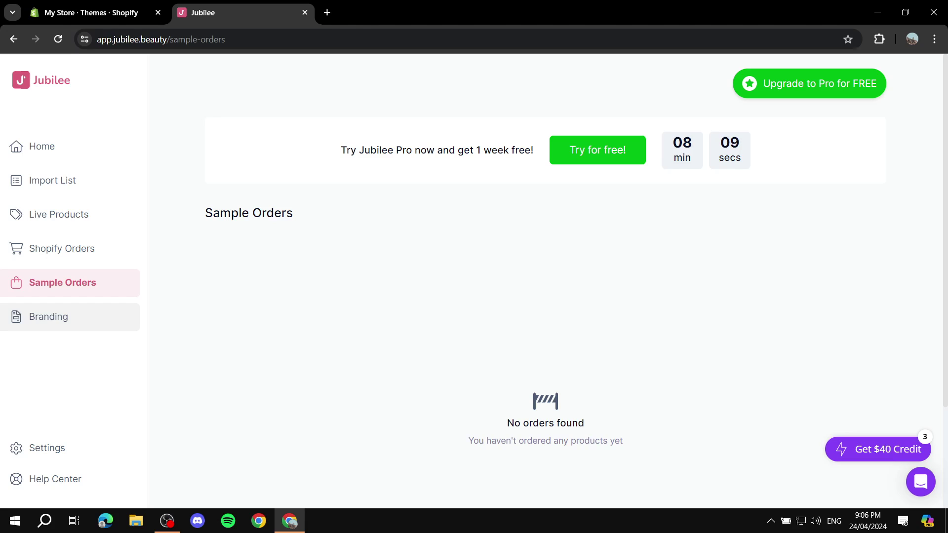
Step: Set the brand name to Tutorial in Jubilee's branding settings
left_click(48, 317)
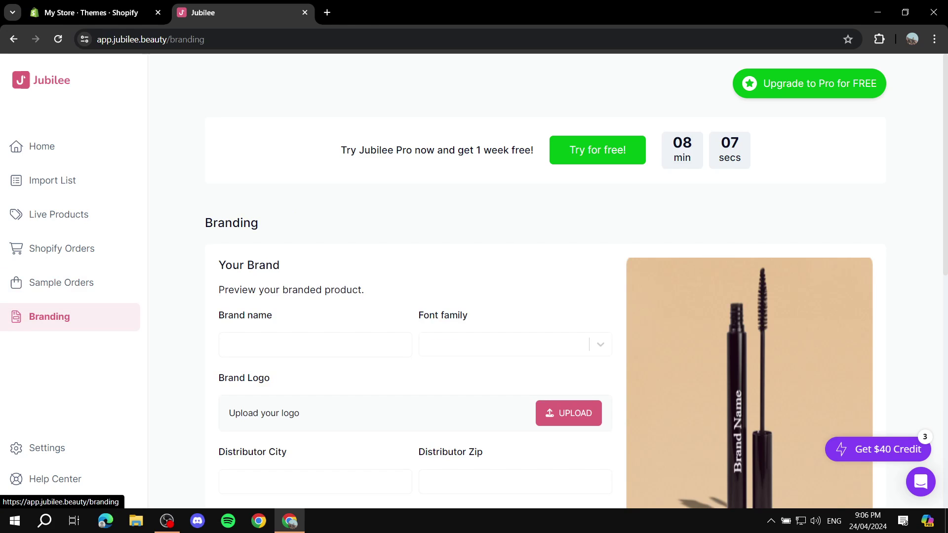
scroll(543, 281, "down", 1)
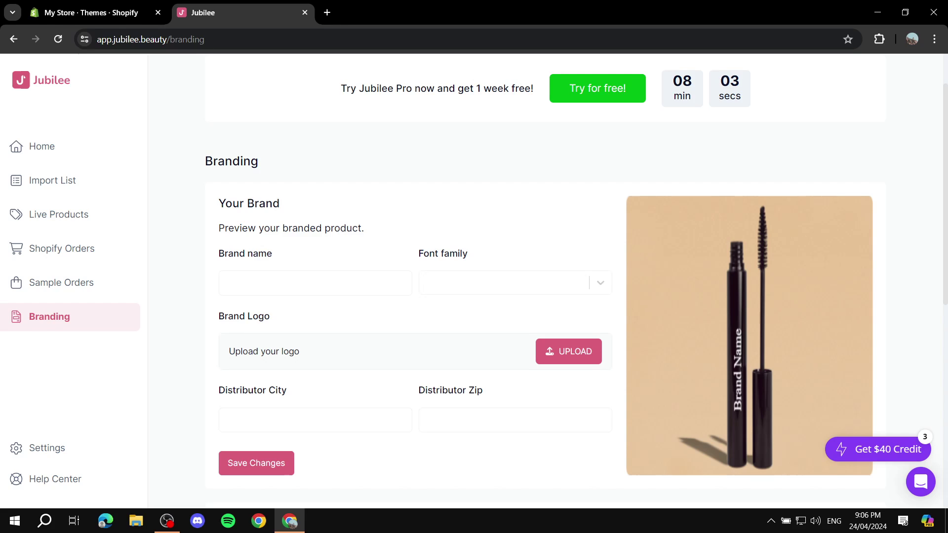
left_click(225, 283)
scroll(544, 279, "down", 1)
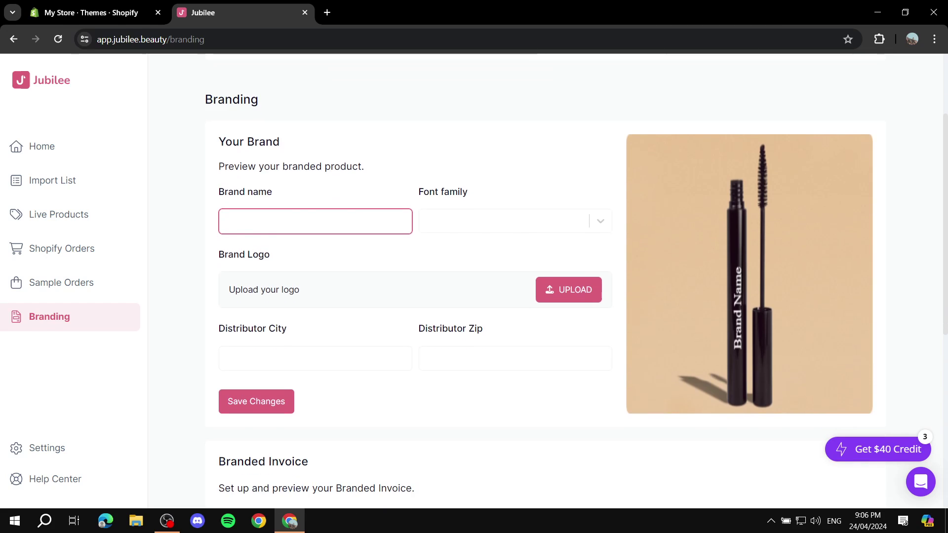
left_click_drag(272, 192, 219, 191)
left_click(226, 222)
type("T")
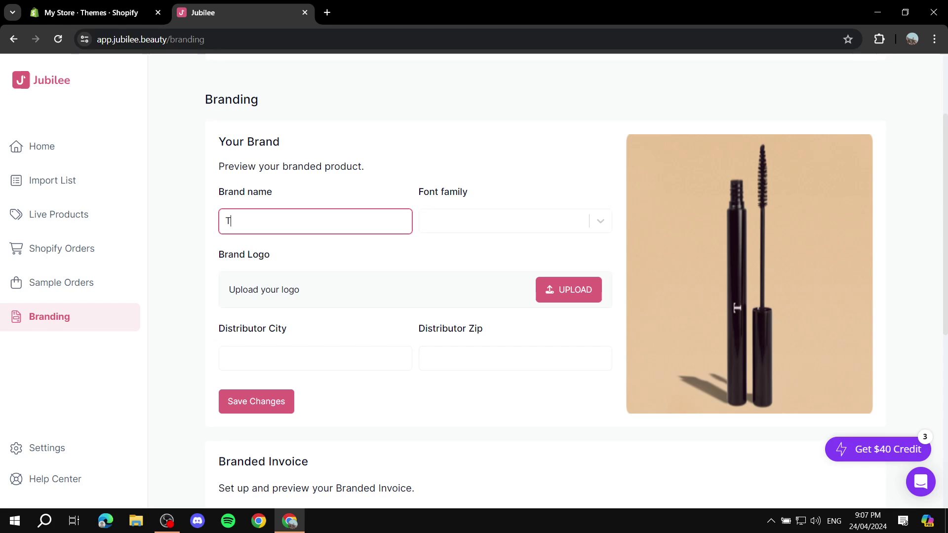
type("utorial")
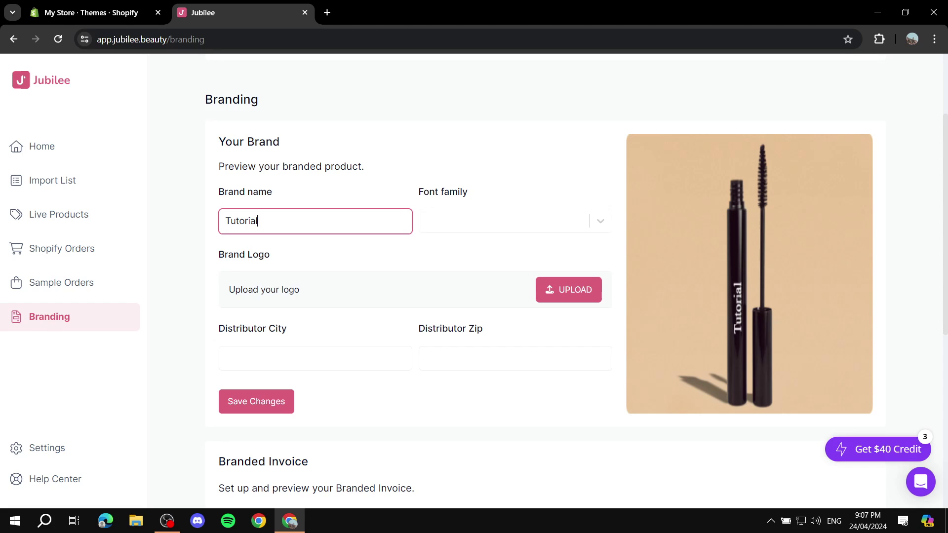
Step: Try the Abril Fatface and Raleway font families on the branded product preview
left_click(503, 220)
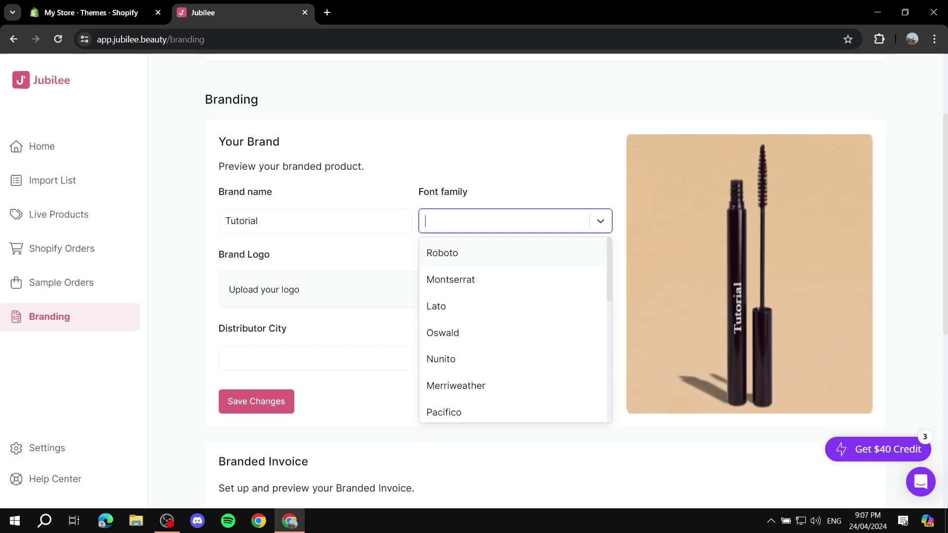
scroll(513, 284, "down", 3)
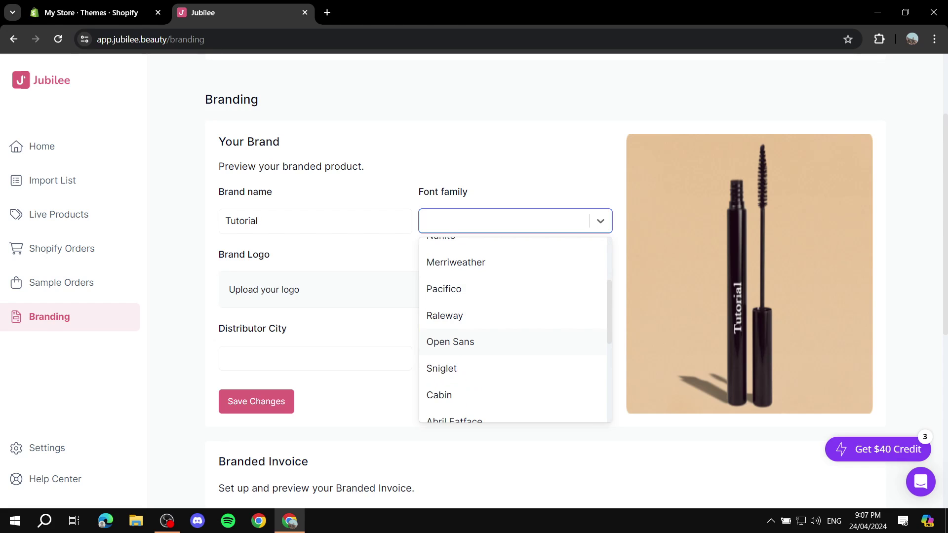
scroll(513, 306, "down", 5)
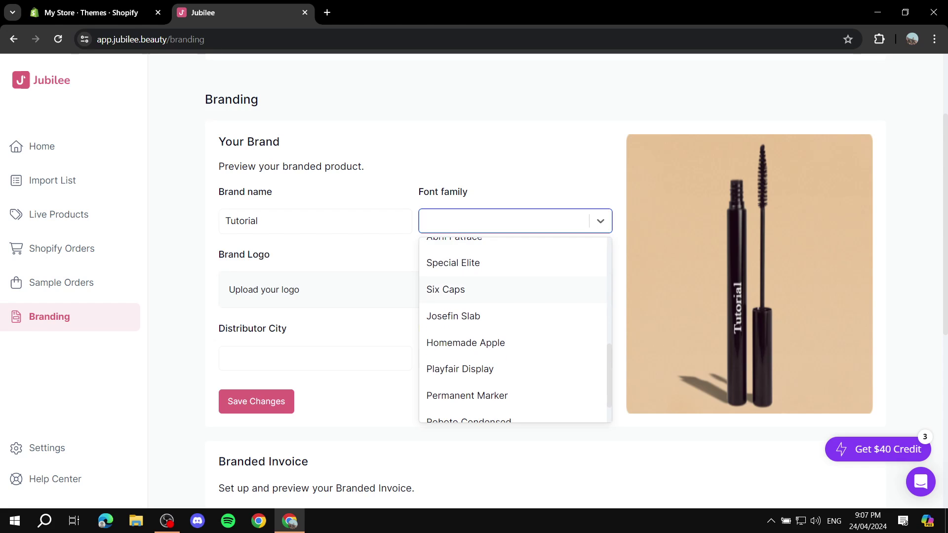
scroll(513, 301, "up", 3)
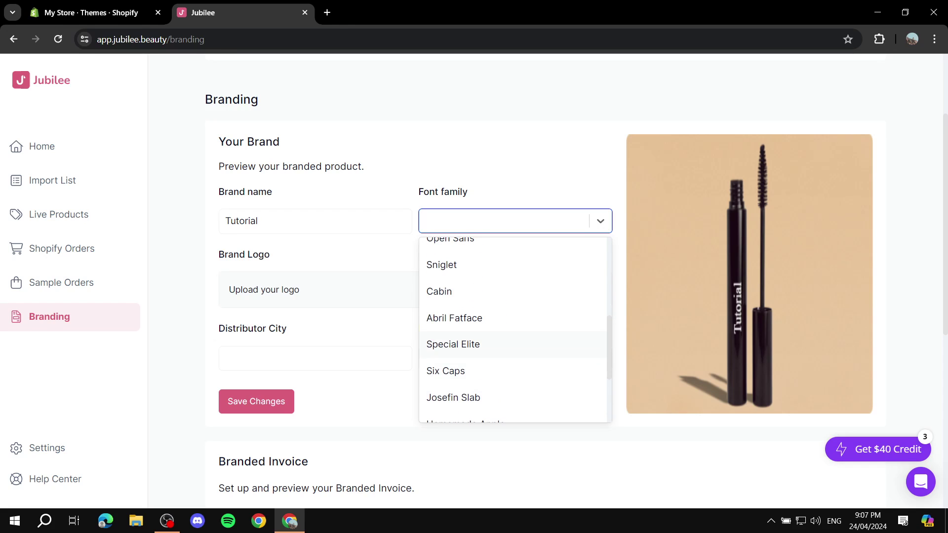
scroll(513, 309, "up", 2)
left_click(454, 379)
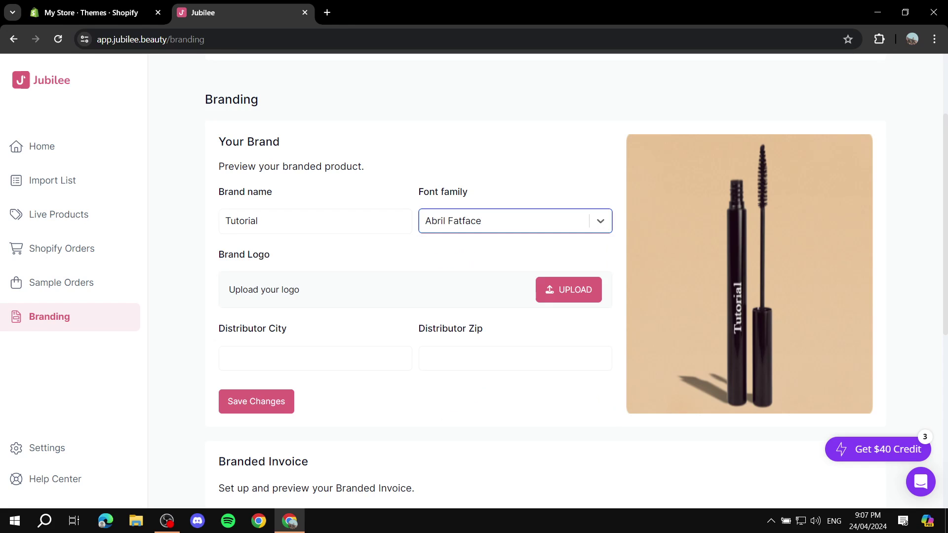
left_click(513, 220)
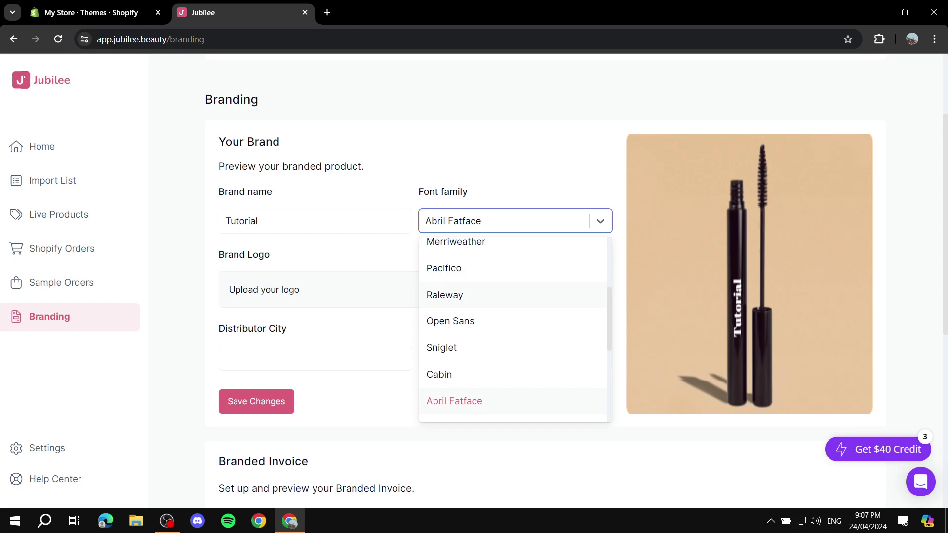
left_click(454, 294)
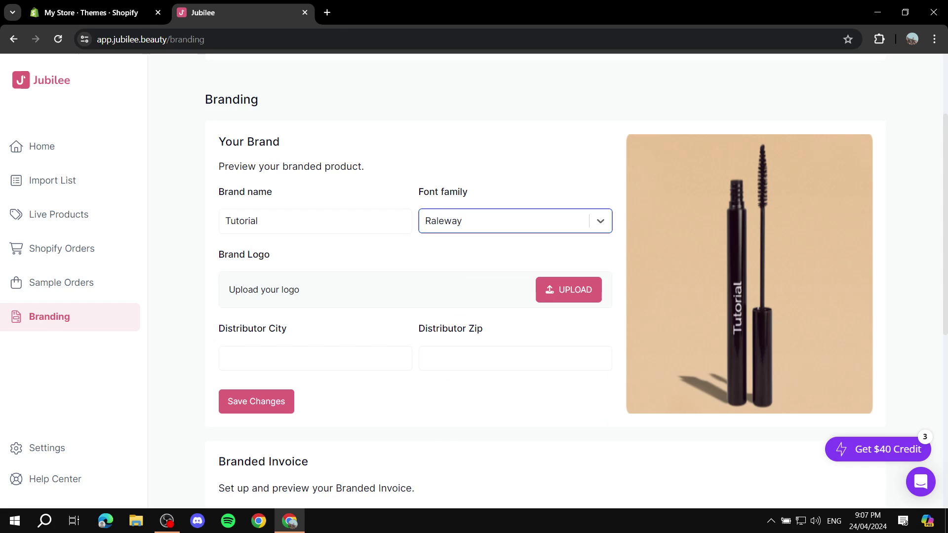
Step: Set the brand's font family to Lato
key("Down")
key("Up")
key("Return")
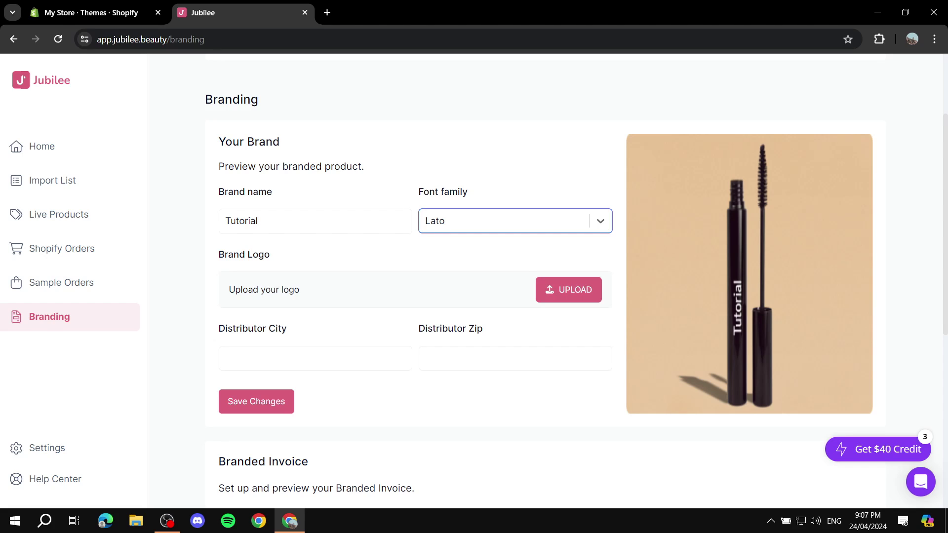
Step: Upload Tutorial.png from the Explainer Media folder as the brand logo
left_click_drag(218, 254, 270, 254)
left_click(270, 254)
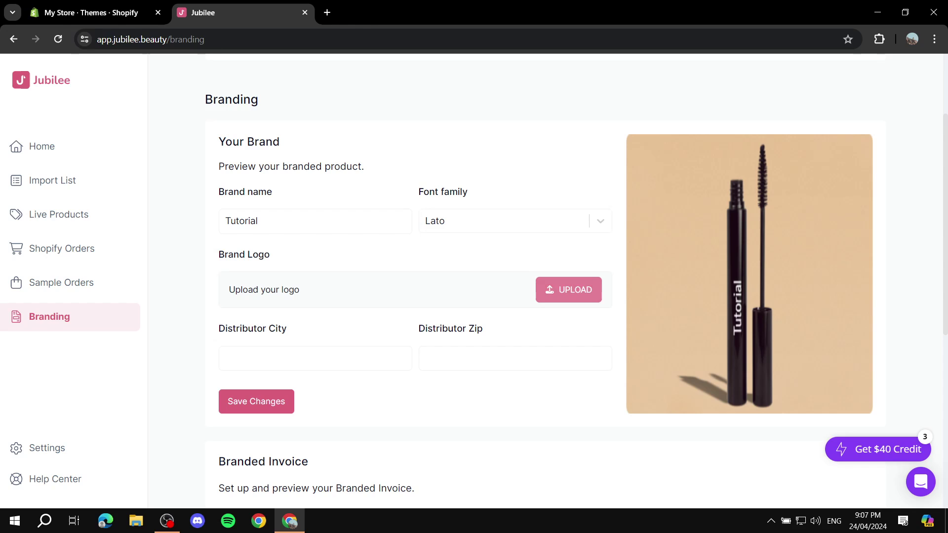
left_click(569, 290)
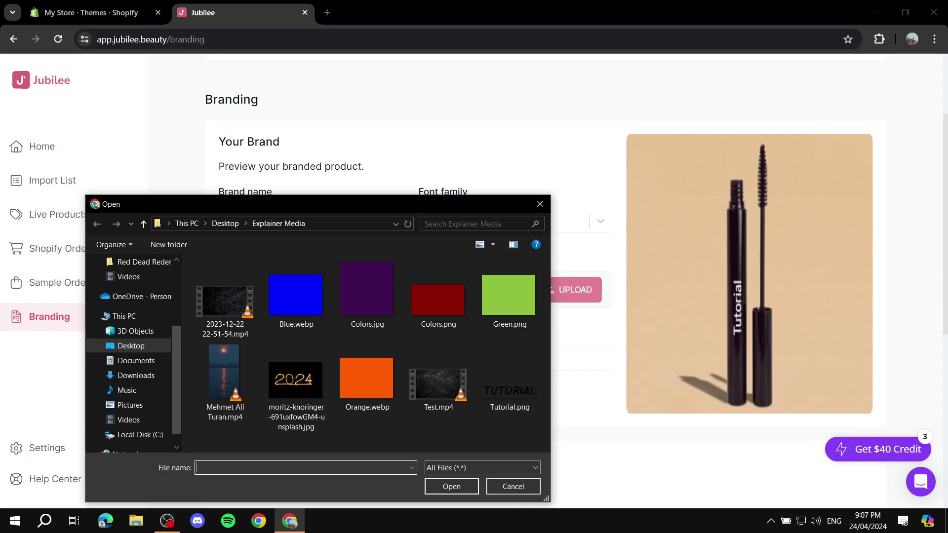
double_click(509, 377)
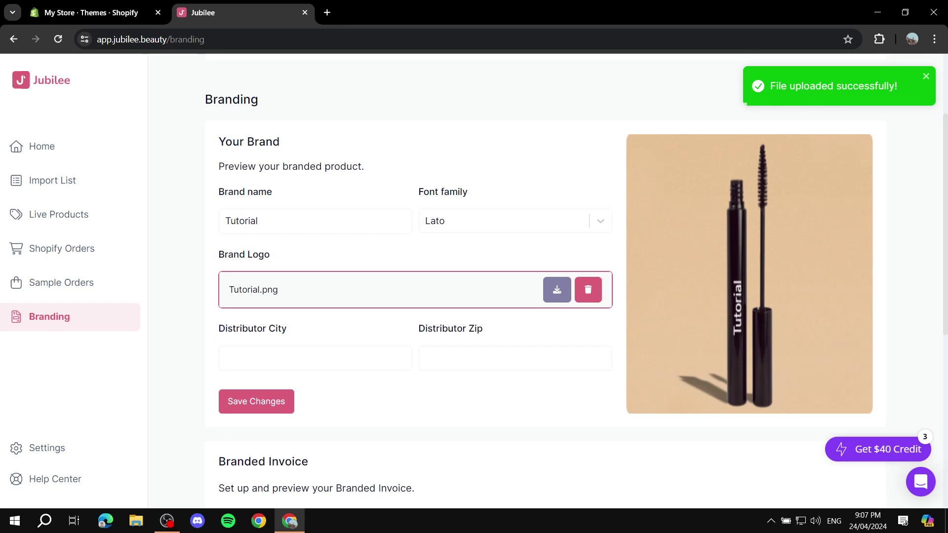
Step: Save the Your Brand settings, leaving the distributor city and zip blank
left_click(226, 358)
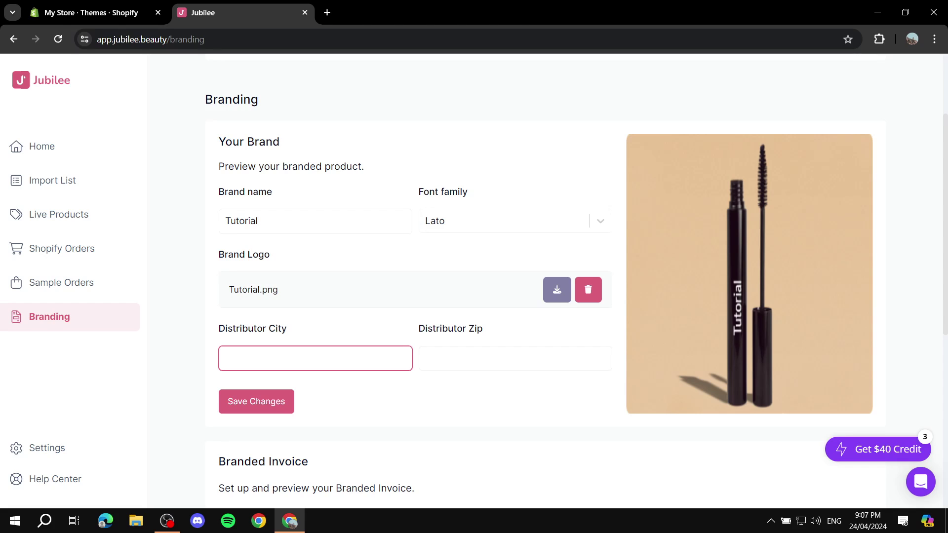
triple_click(253, 329)
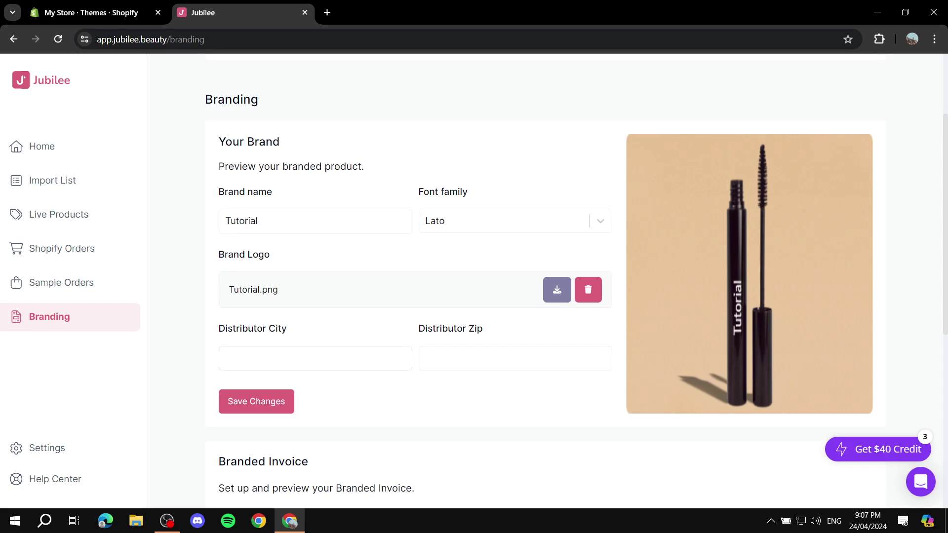
left_click(252, 328)
left_click(256, 401)
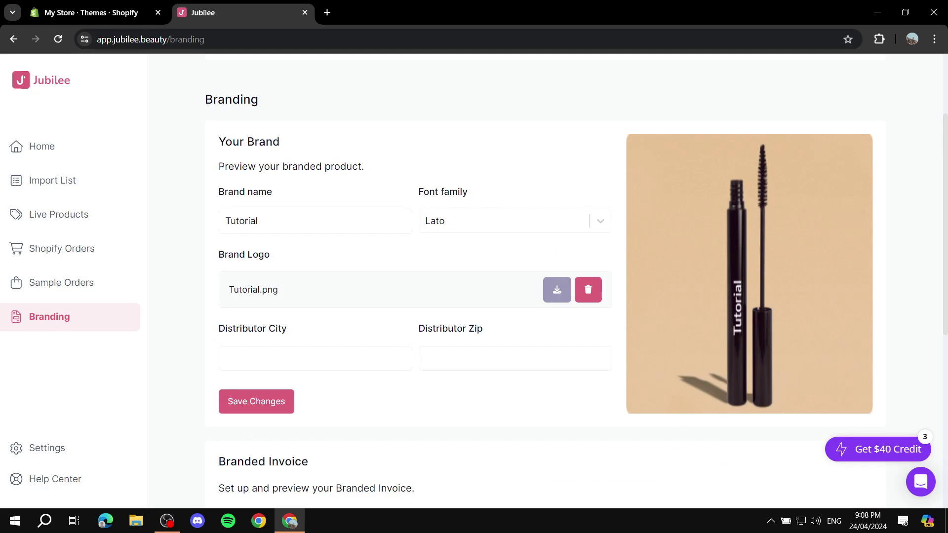
Step: Review the Branded Invoice settings: store name, contact email, website URL, personalized customer note and store logo
scroll(543, 282, "down", 3)
scroll(545, 281, "down", 2)
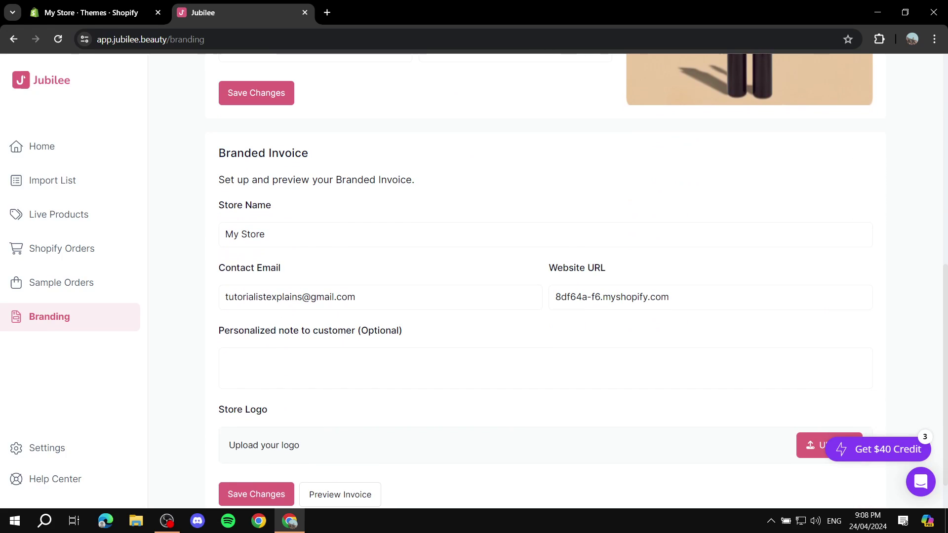
scroll(545, 281, "up", 2)
scroll(543, 282, "down", 1)
scroll(543, 281, "up", 2)
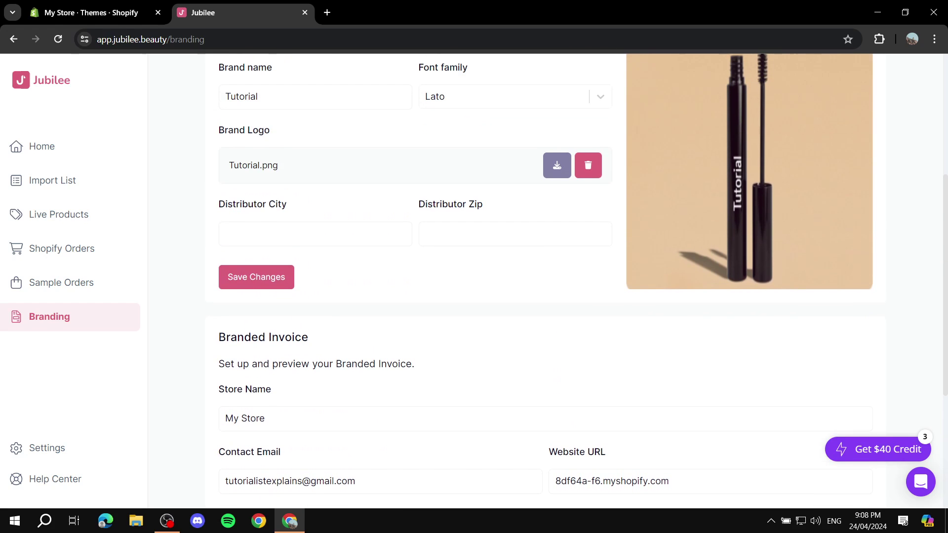
scroll(543, 282, "down", 2)
triple_click(263, 215)
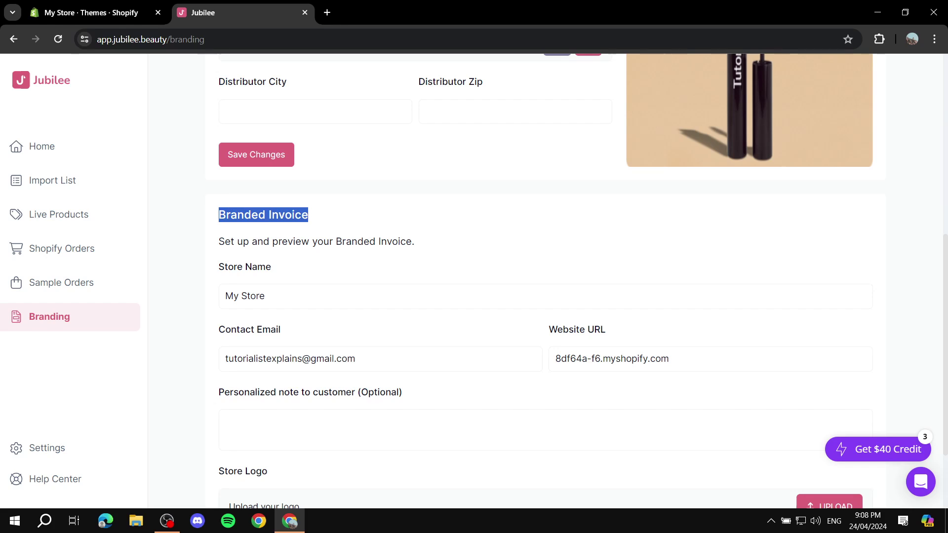
left_click(263, 215)
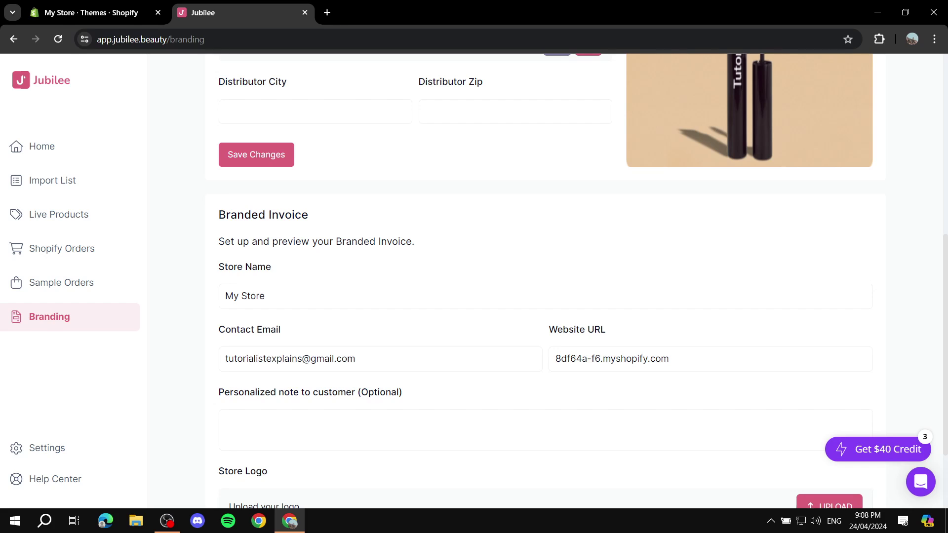
left_click_drag(669, 359, 555, 359)
left_click(227, 423)
scroll(546, 282, "down", 2)
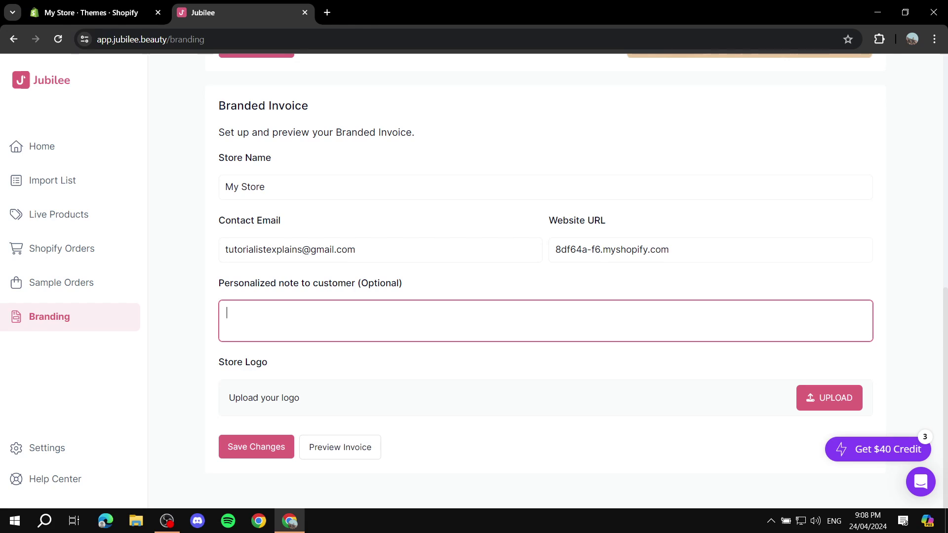
scroll(546, 281, "up", 1)
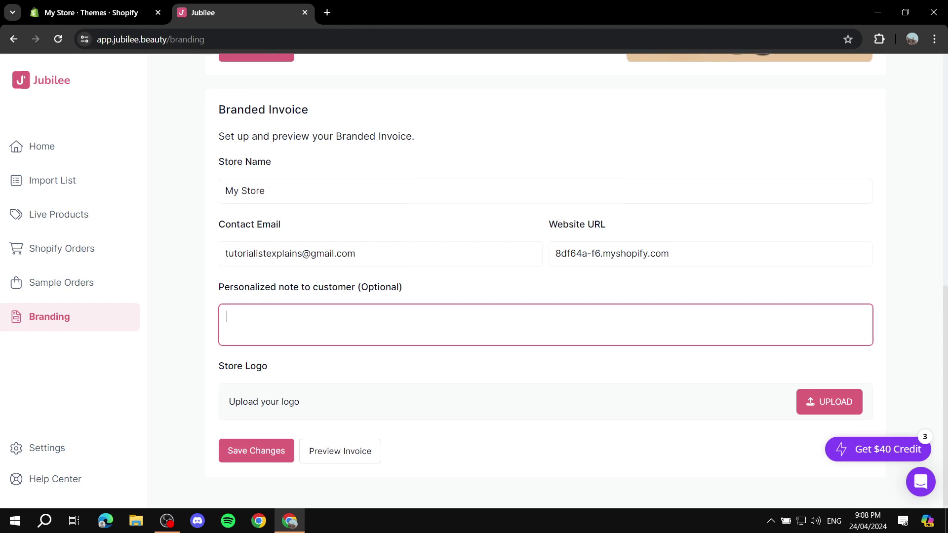
scroll(545, 282, "up", 3)
scroll(546, 281, "down", 4)
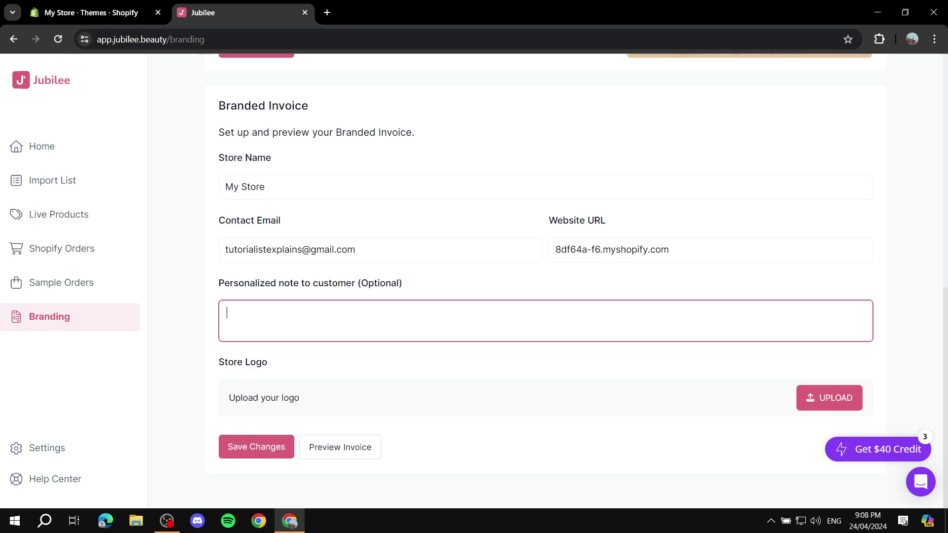
scroll(546, 281, "up", 6)
scroll(543, 277, "up", 3)
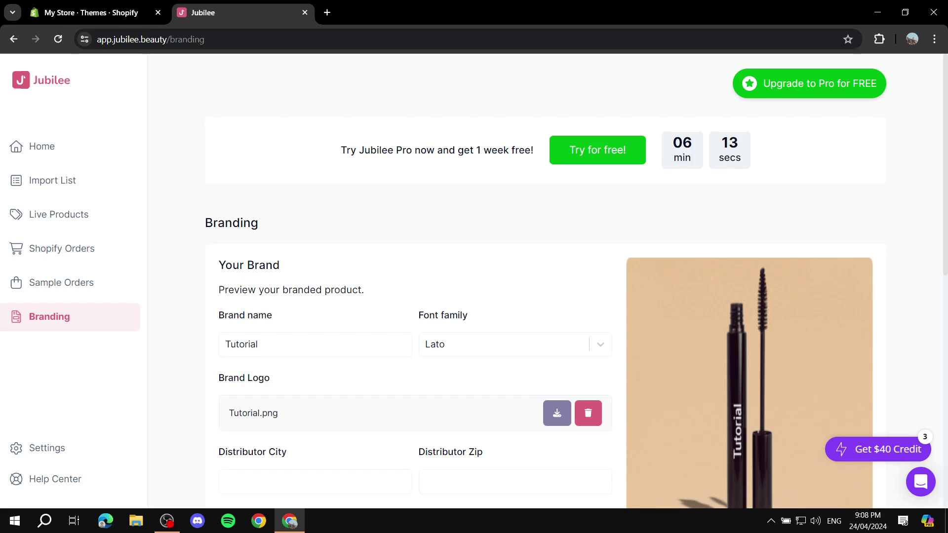
scroll(576, 281, "down", 4)
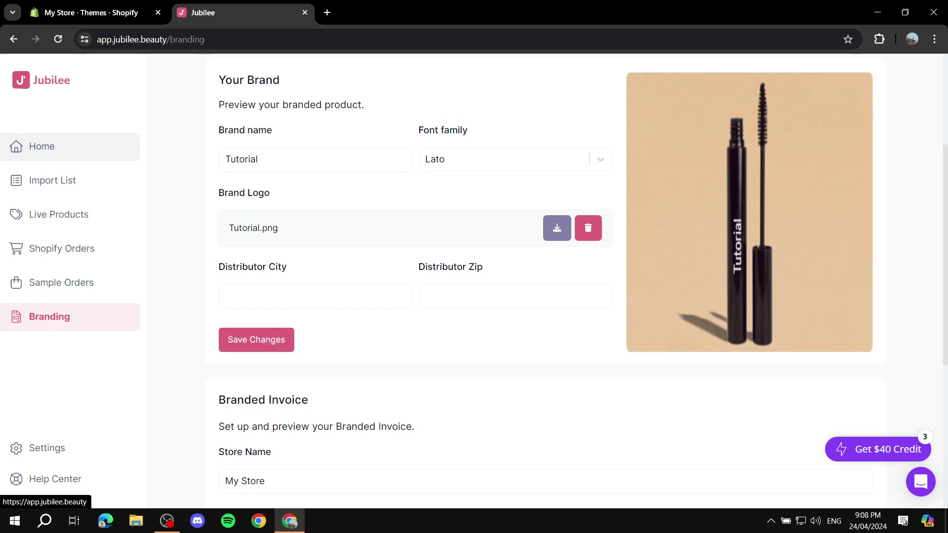
Step: Return to Jubilee's product catalog and browse the cream concealers and BB creams with their prices and profits
left_click(42, 146)
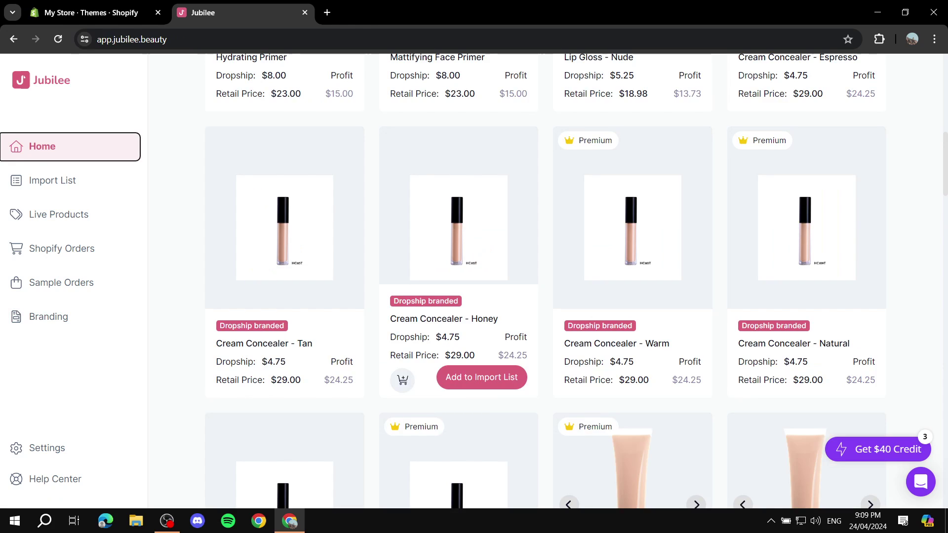
scroll(545, 282, "up", 1)
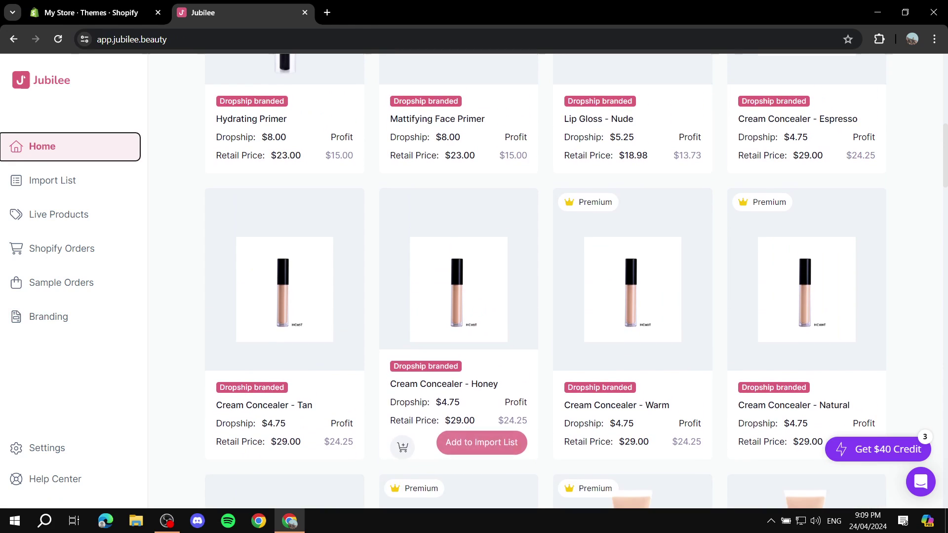
scroll(458, 296, "down", 1)
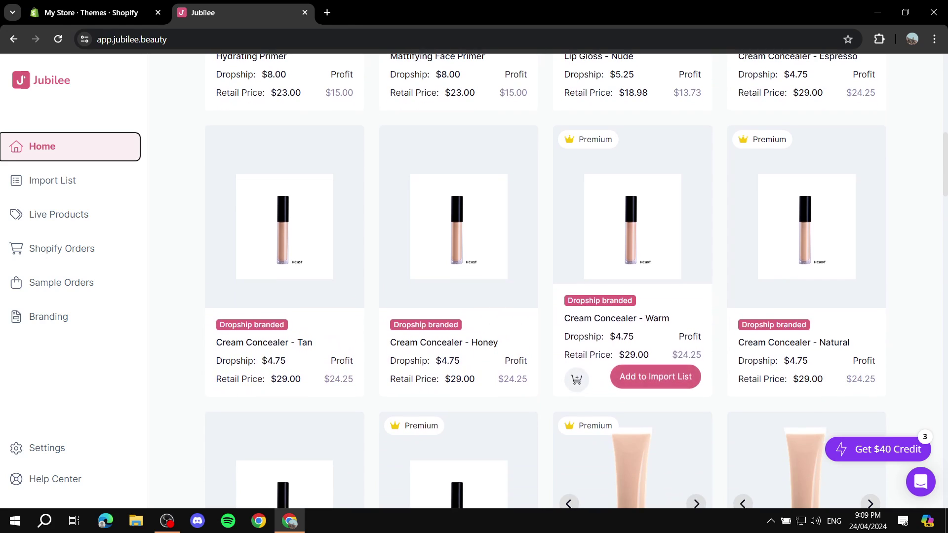
scroll(631, 296, "down", 4)
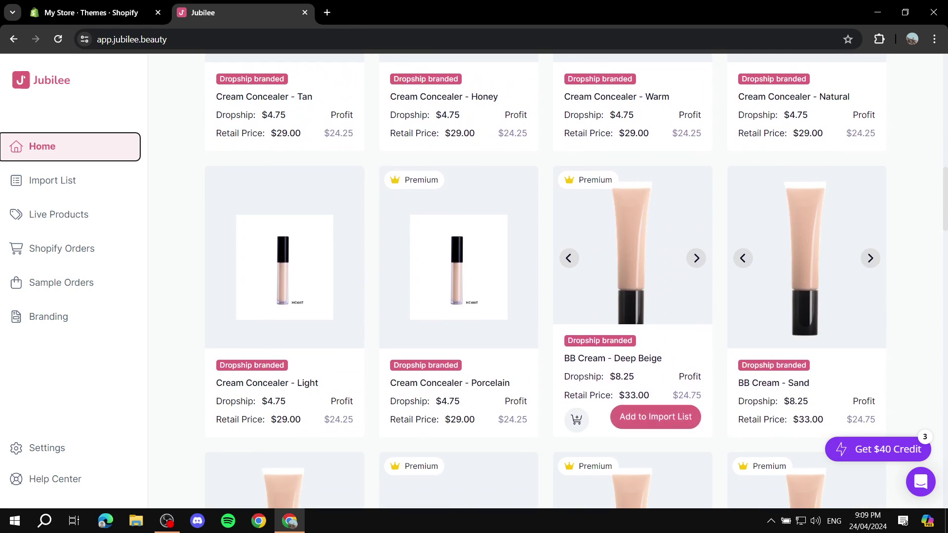
scroll(285, 321, "down", 1)
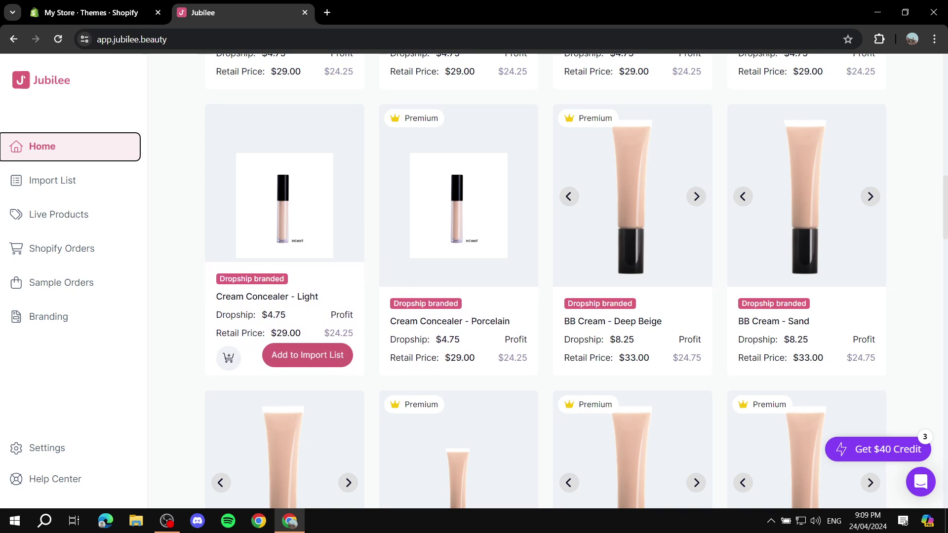
Step: Try to add Cream Concealer - Light to the import list and dismiss the plan chooser
left_click(307, 355)
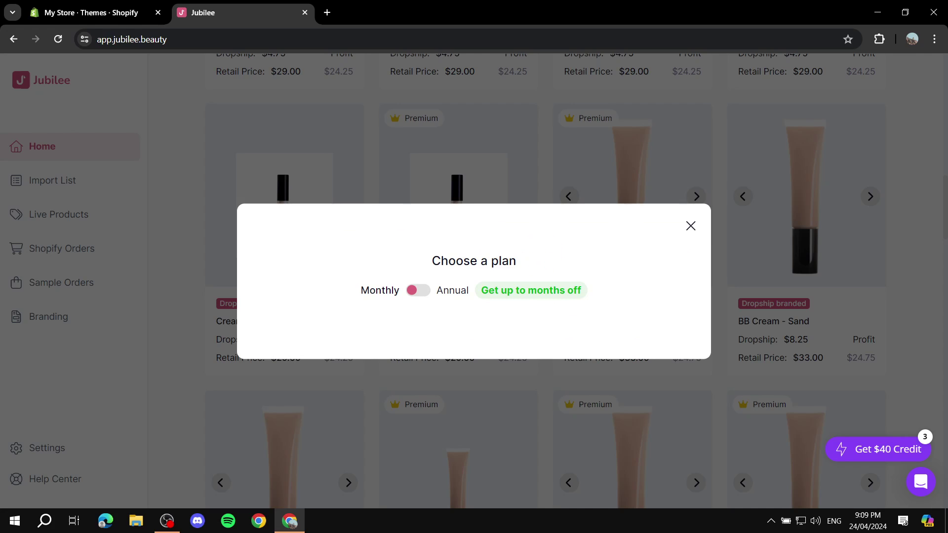
left_click(691, 226)
scroll(481, 345, "down", 2)
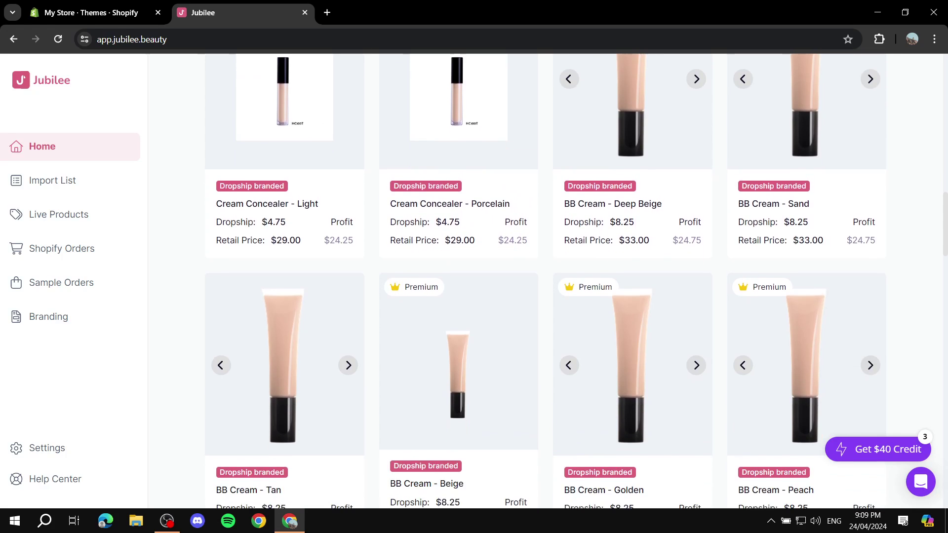
scroll(482, 345, "up", 2)
left_click(307, 357)
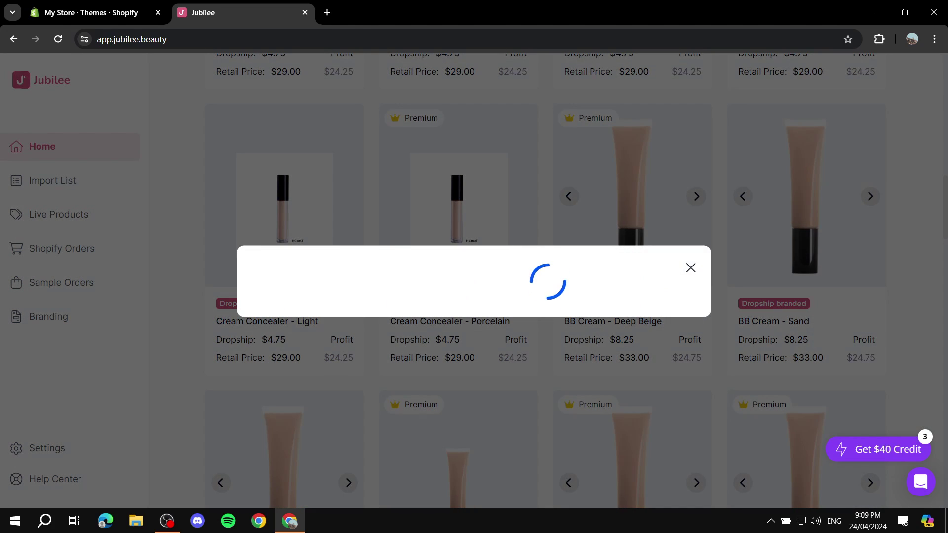
key("Escape")
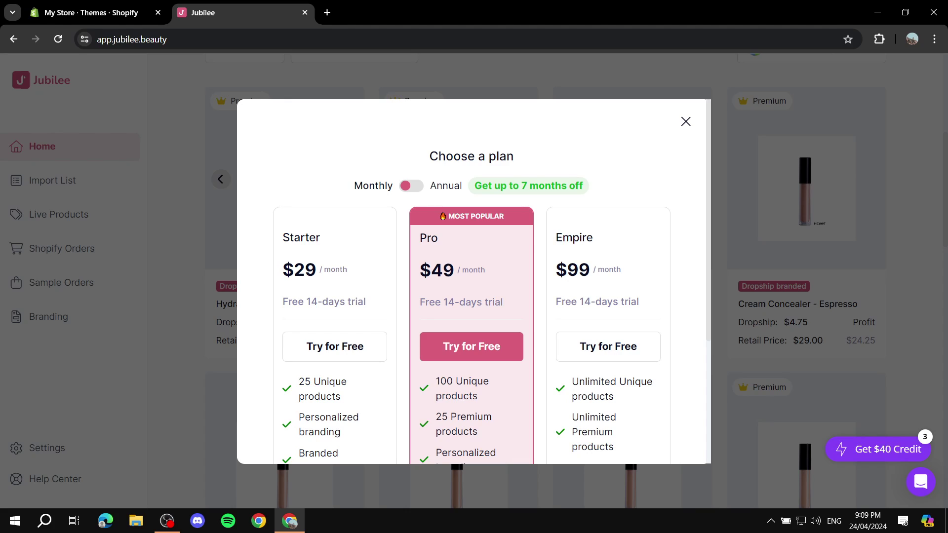
Step: Compare the monthly Starter, Pro and Empire plans, including their free trials and included features
triple_click(471, 156)
left_click(471, 156)
scroll(474, 281, "down", 4)
scroll(473, 281, "up", 4)
left_click_drag(283, 302, 366, 302)
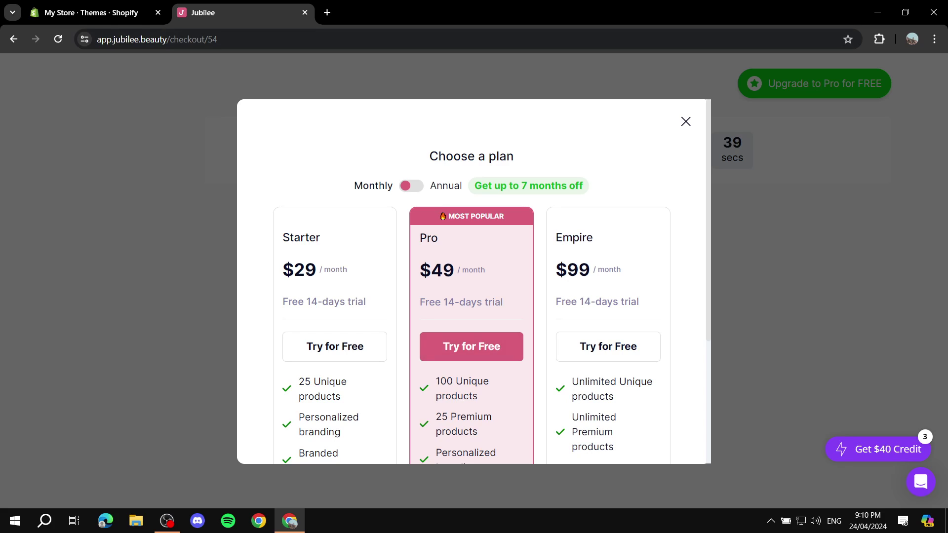
key("Escape")
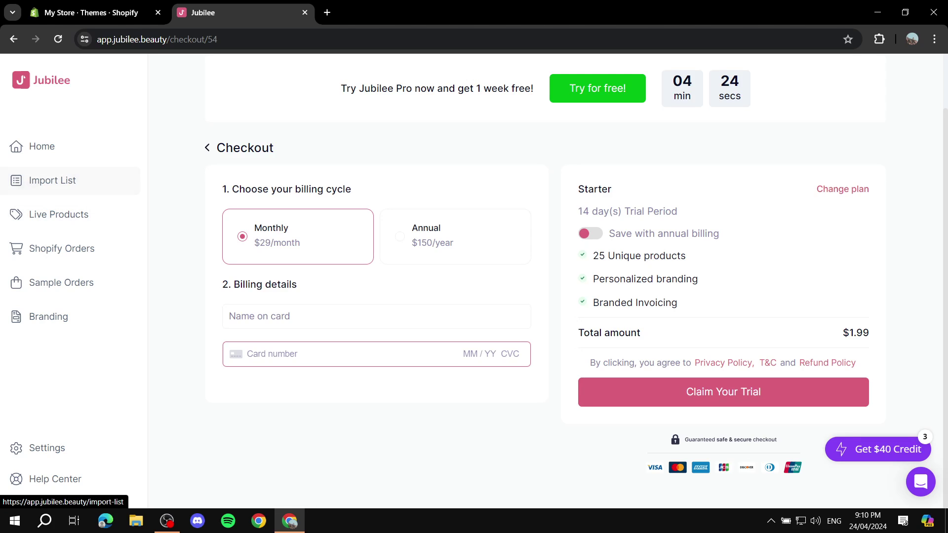
Step: Return to the Branding settings, enter Tutorial as the brand name and choose a font family
left_click(48, 316)
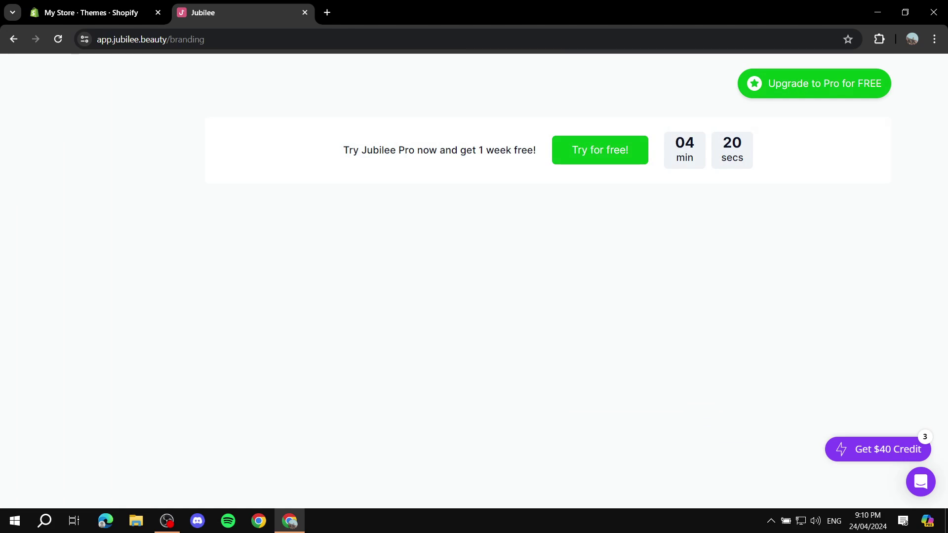
scroll(545, 280, "down", 2)
left_click(225, 222)
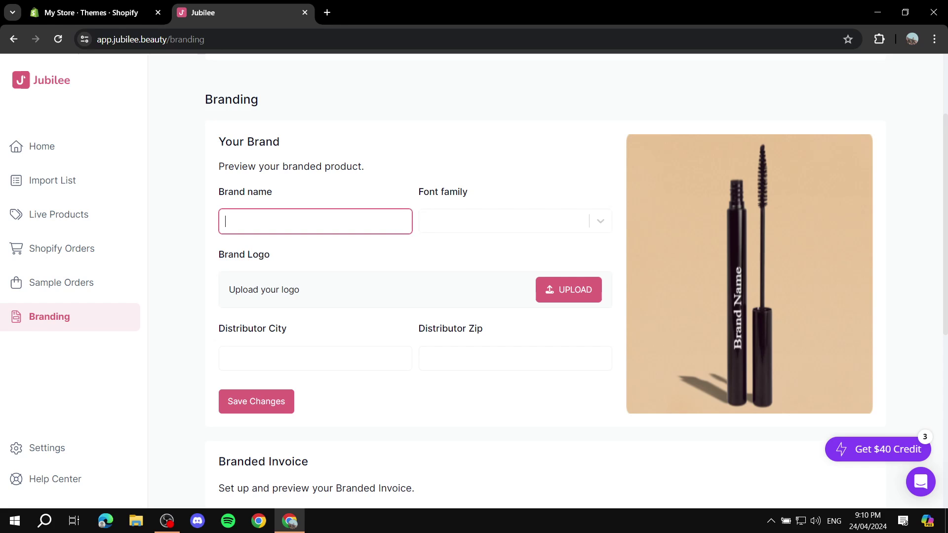
type("Tutoria;l")
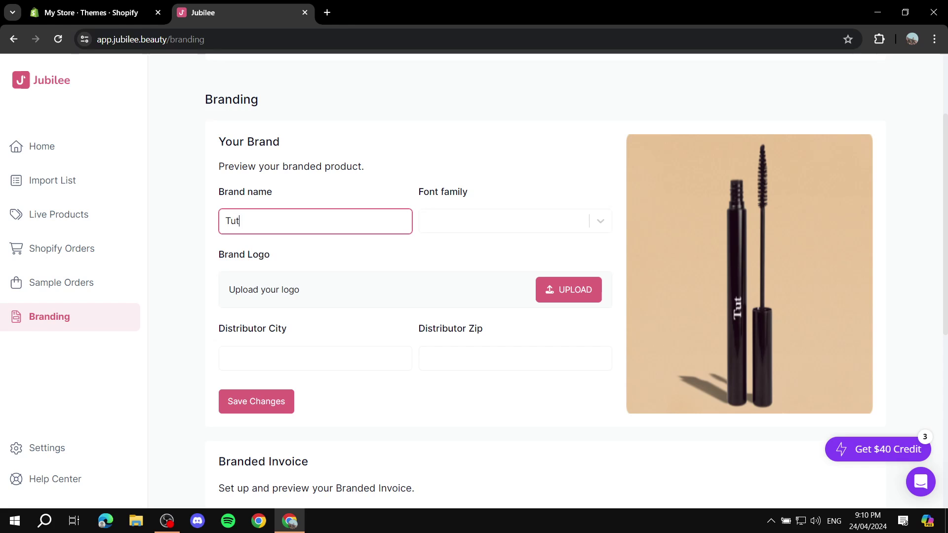
key("BackSpace")
key("BackSpace")
type("l")
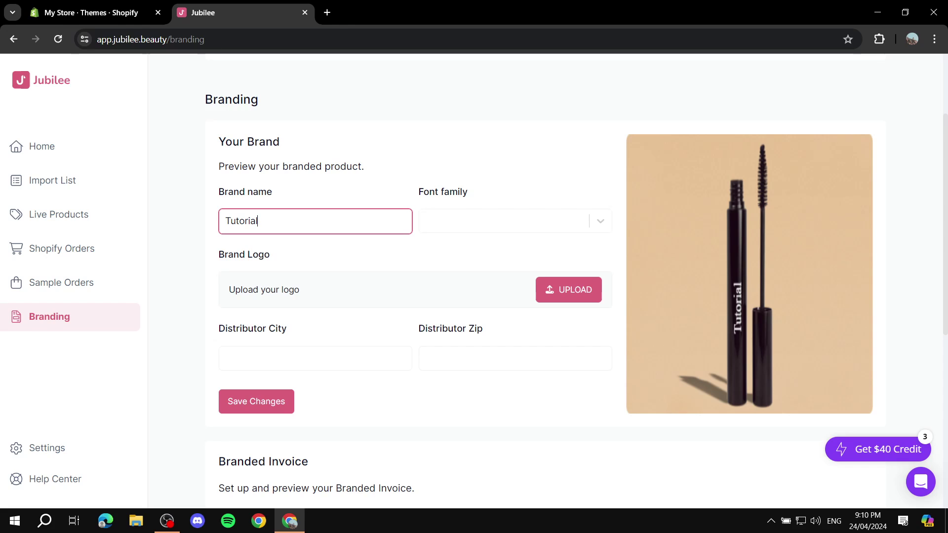
left_click(503, 221)
left_click(485, 306)
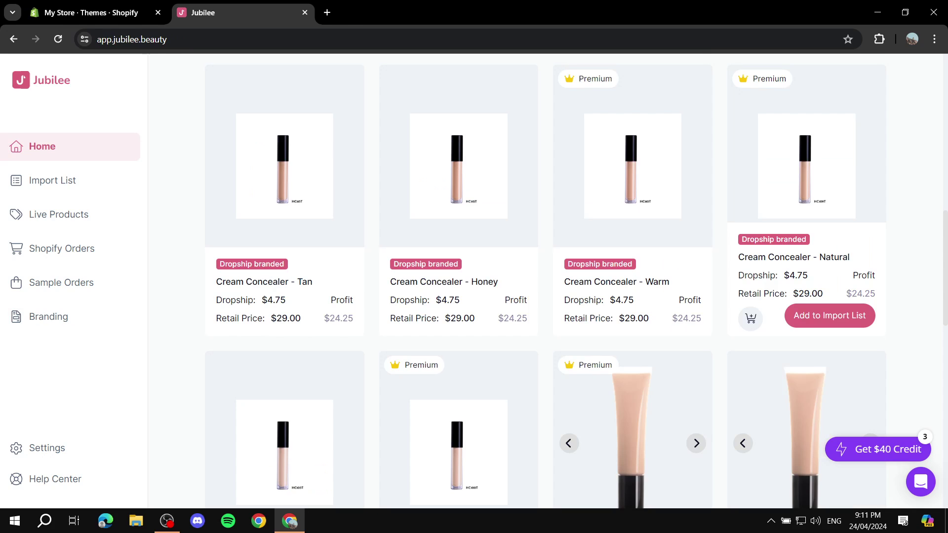
Step: Open BB Cream - Sand from the product catalog and read through its full product details
scroll(692, 321, "up", 1)
scroll(691, 321, "down", 4)
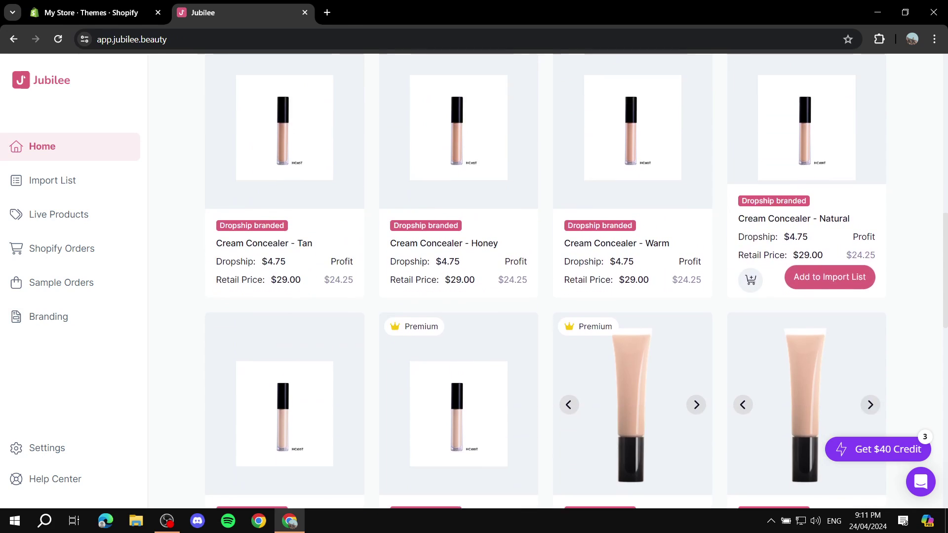
scroll(632, 321, "down", 3)
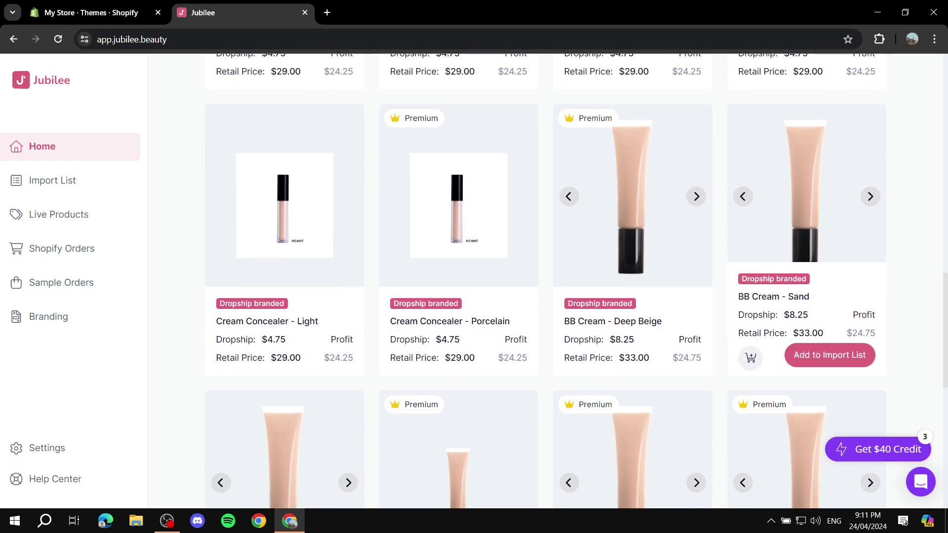
left_click(805, 207)
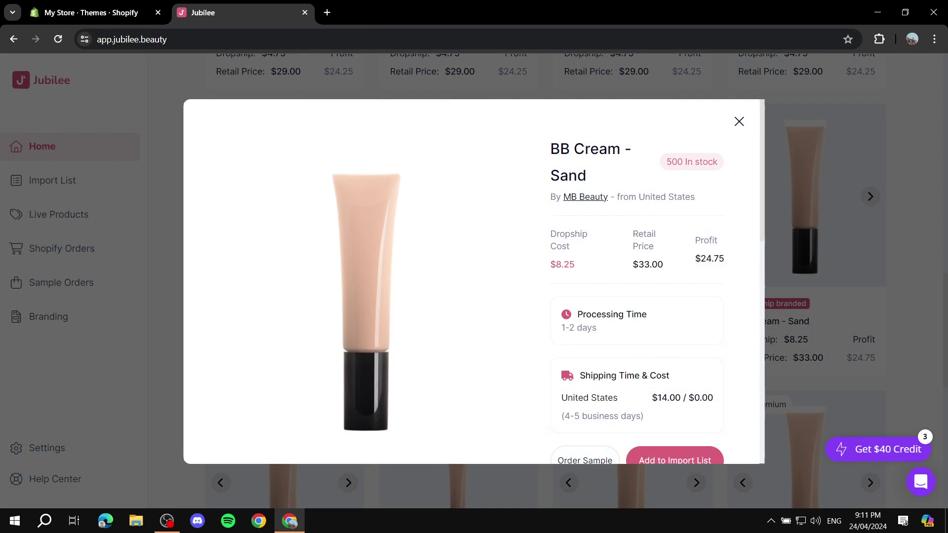
scroll(474, 282, "down", 1)
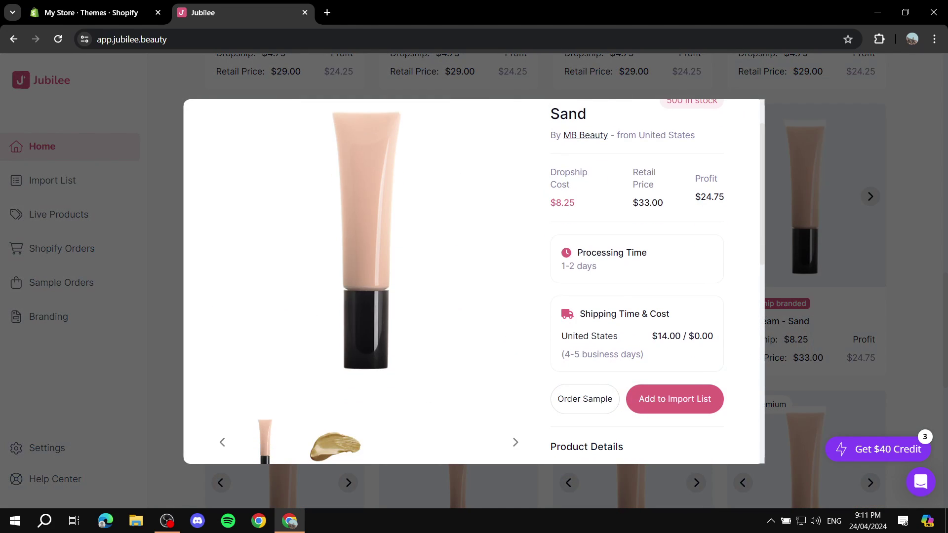
scroll(474, 282, "down", 15)
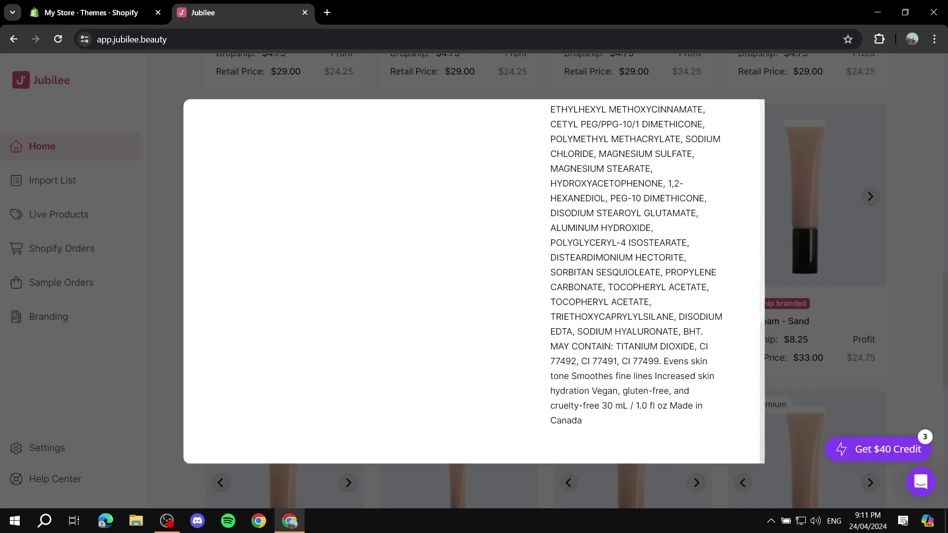
scroll(474, 282, "up", 15)
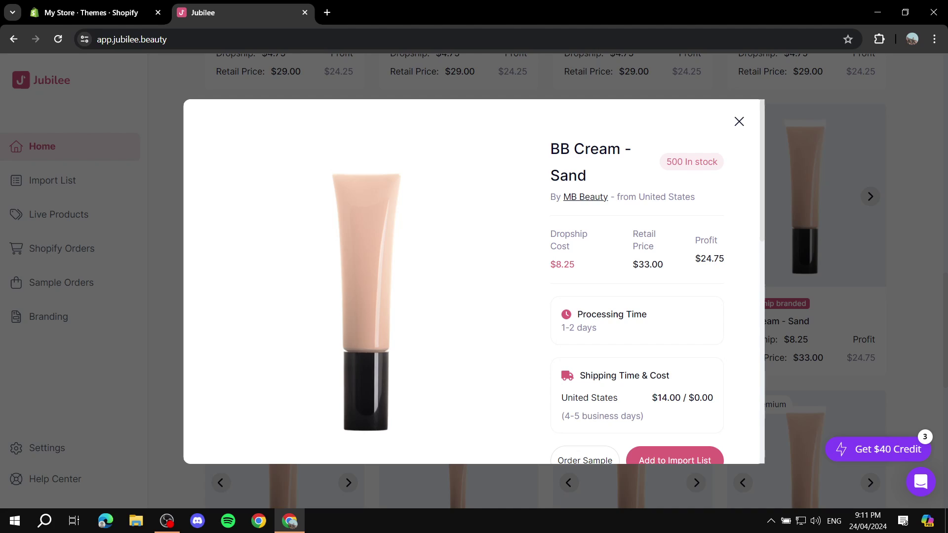
Step: Examine the dropship cost, profit and United States shipping cost of BB Cream - Sand
mouse_move(550, 234)
left_mouse_down()
mouse_move(656, 234)
mouse_move(550, 234)
left_mouse_up()
left_click_drag(696, 259, 723, 259)
left_click(709, 259)
scroll(473, 282, "down", 3)
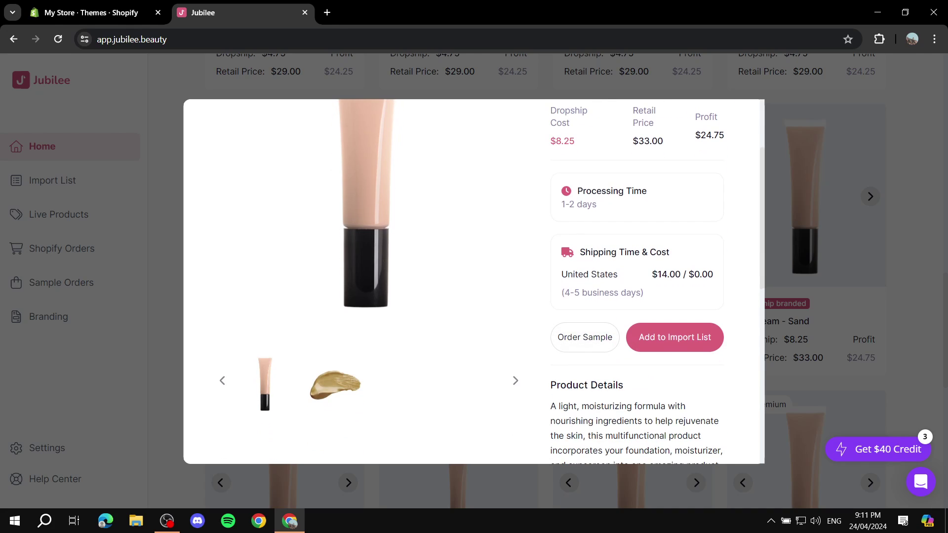
left_click_drag(578, 275, 657, 274)
left_click(657, 275)
Step: Try to add BB Cream - Sand to the import list, dismiss the plan chooser and close the product details
left_click(674, 337)
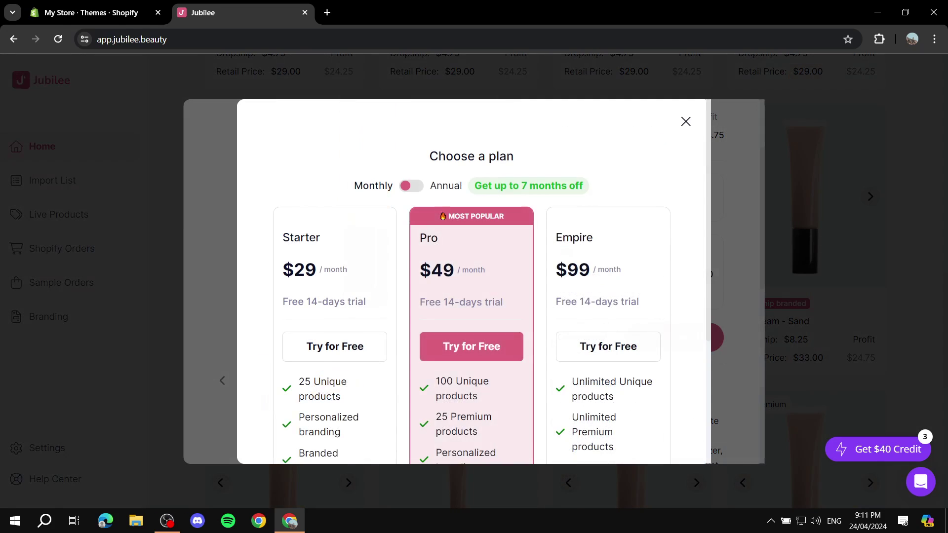
key("Escape")
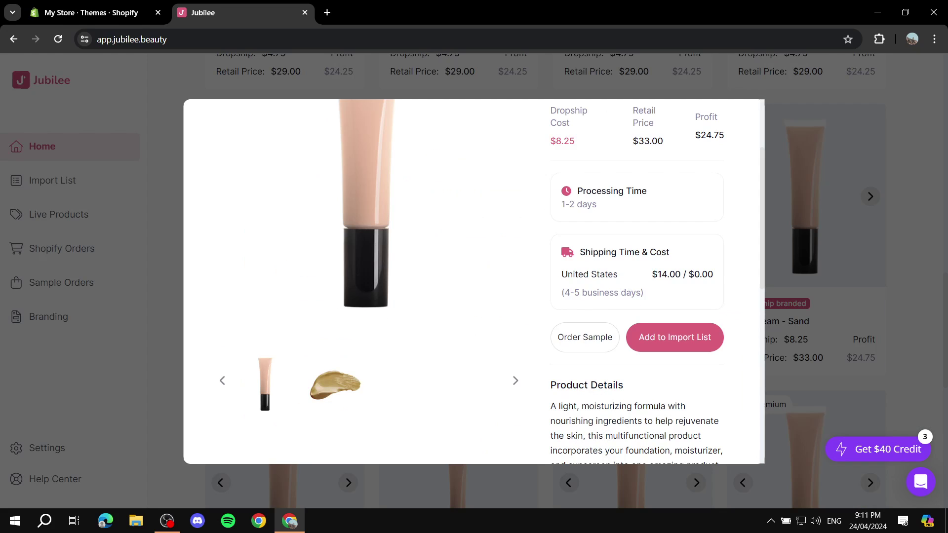
scroll(474, 281, "up", 3)
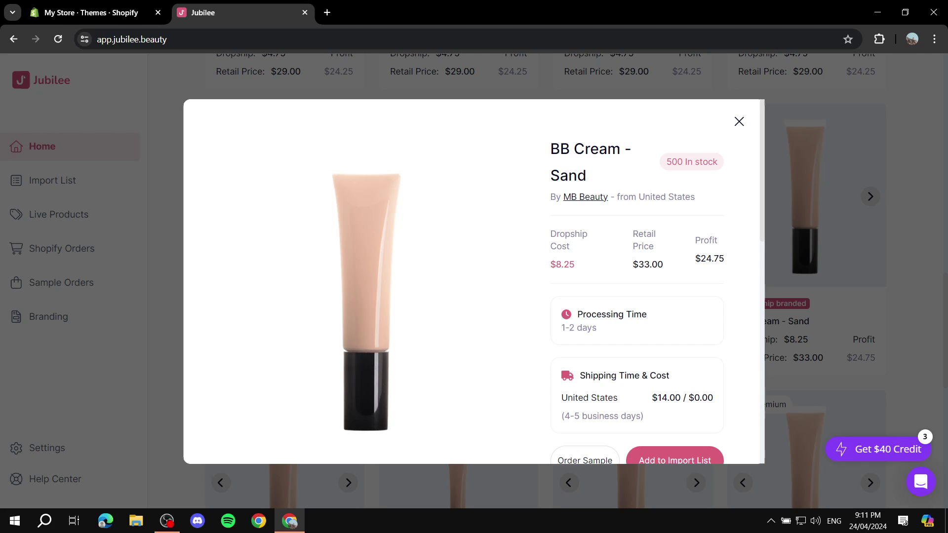
key("Escape")
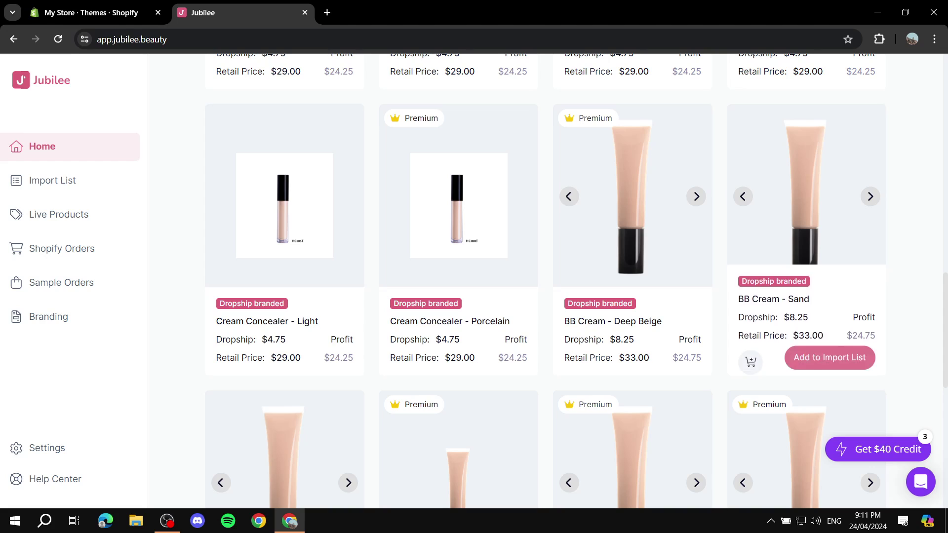
Step: Switch to the Shopify admin, dismiss the app recommendations and open the store's product list
key("ctrl+Tab")
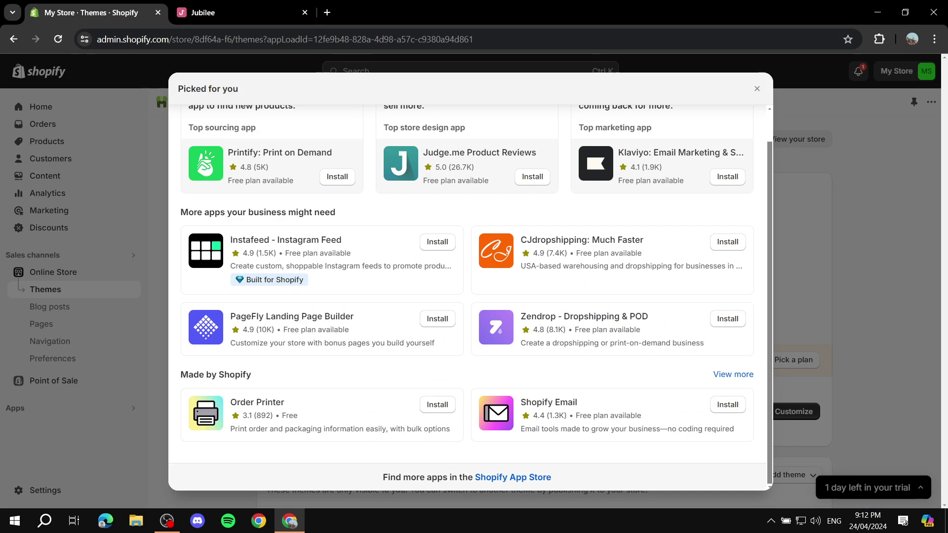
key("ctrl+Tab")
key("ctrl+shift+Tab")
key("Escape")
left_click(47, 142)
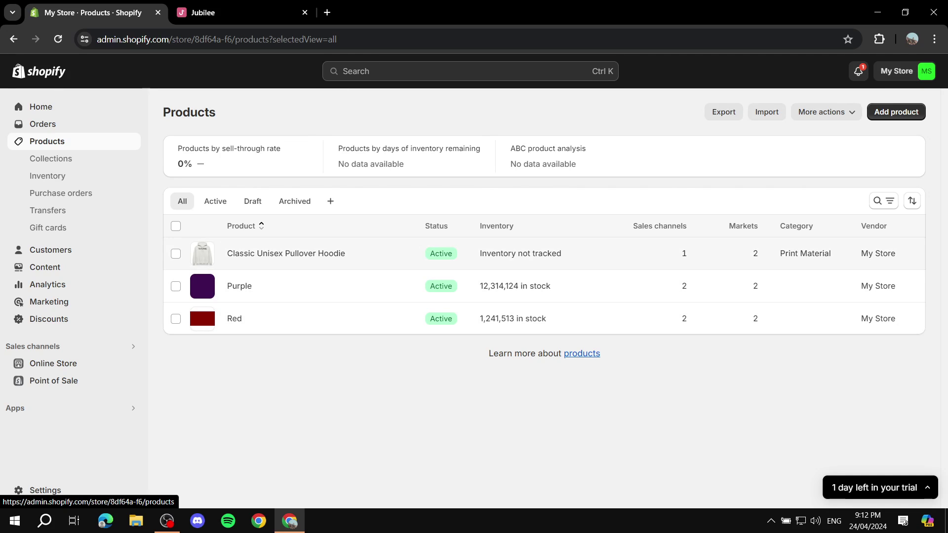
Step: Review the Classic Unisex Pullover Hoodie's description as a product page example and return to the product list
left_click(285, 253)
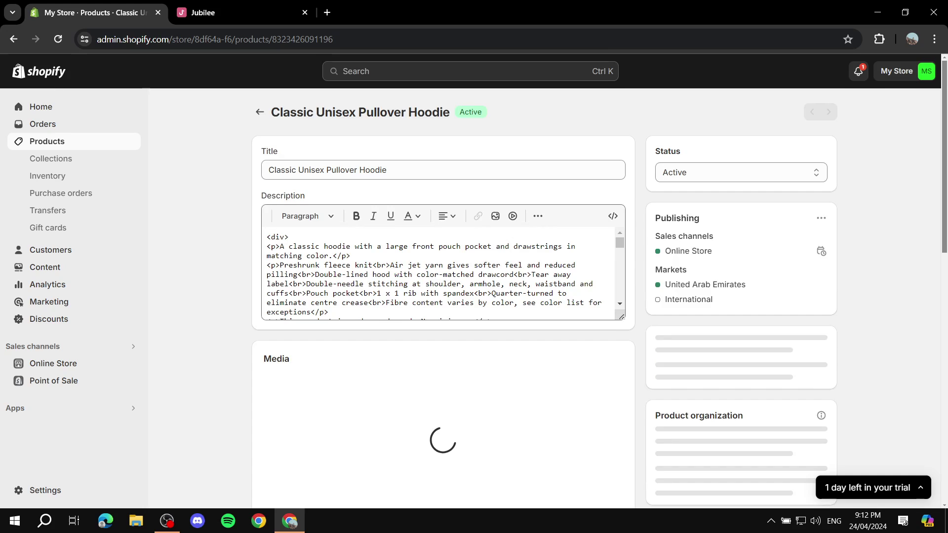
scroll(373, 287, "up", 3)
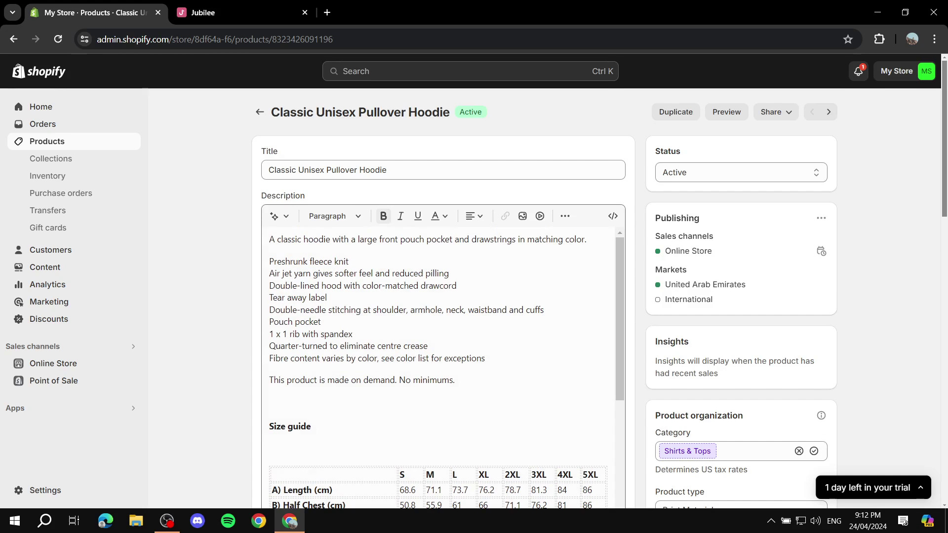
left_click_drag(455, 380, 283, 239)
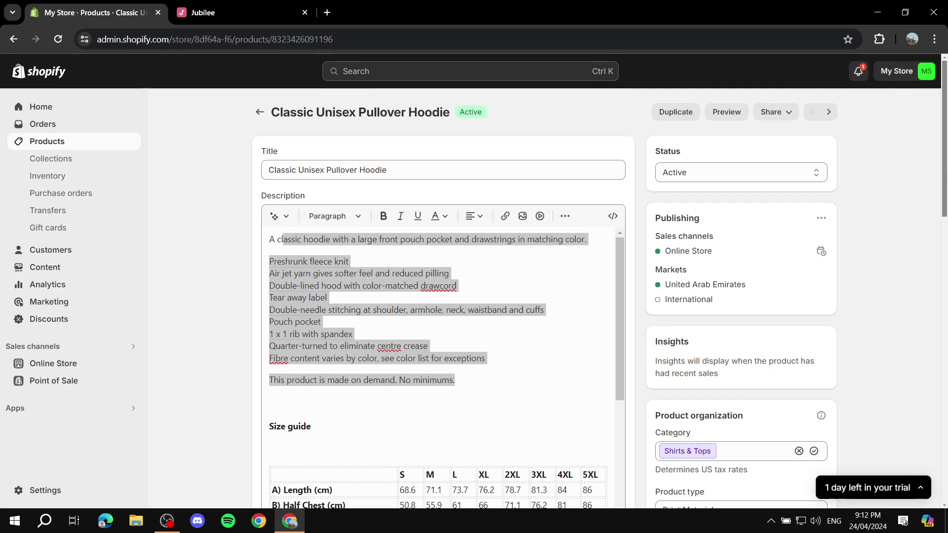
left_click(260, 112)
Step: Switch back to Jubilee and look over the Shopify Orders section
left_click(235, 13)
scroll(285, 84, "up", 1)
scroll(296, 99, "down", 1)
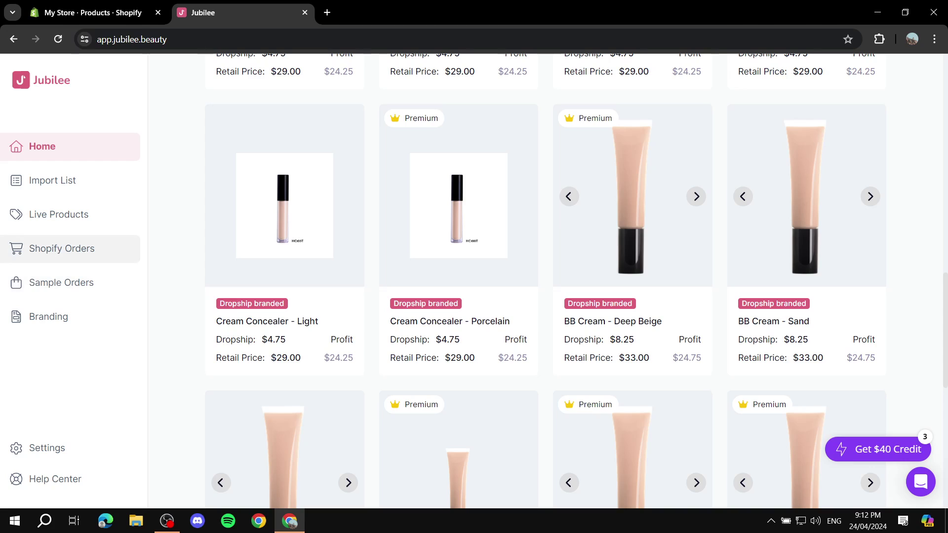
left_click(62, 248)
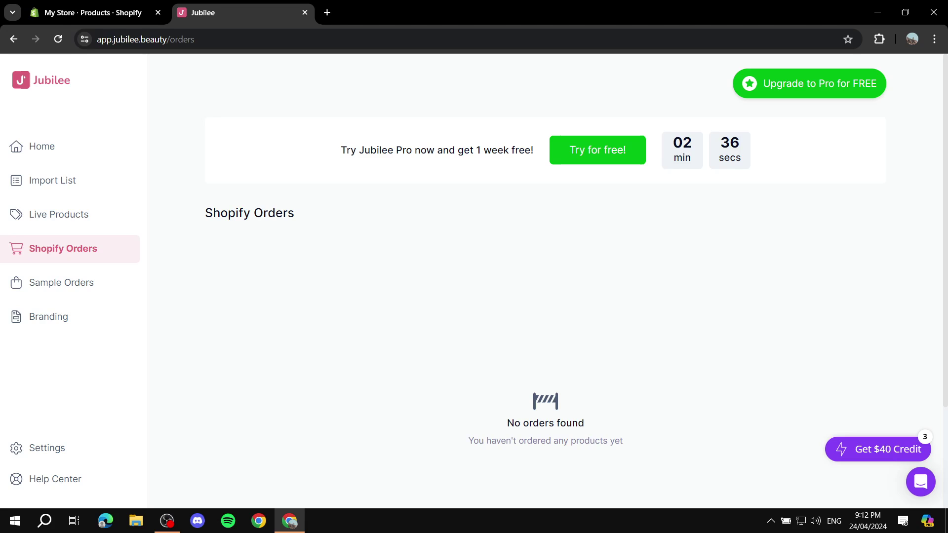
scroll(545, 296, "down", 3)
scroll(546, 296, "up", 3)
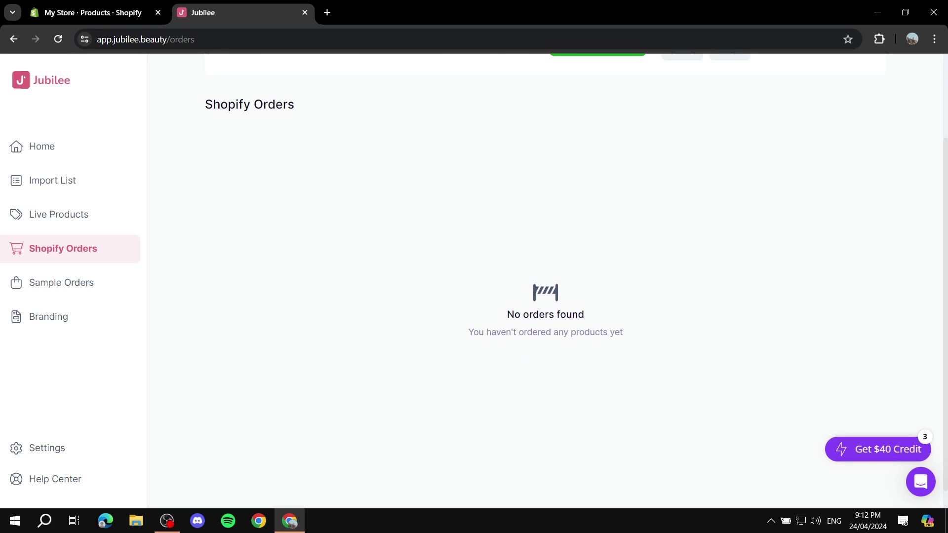